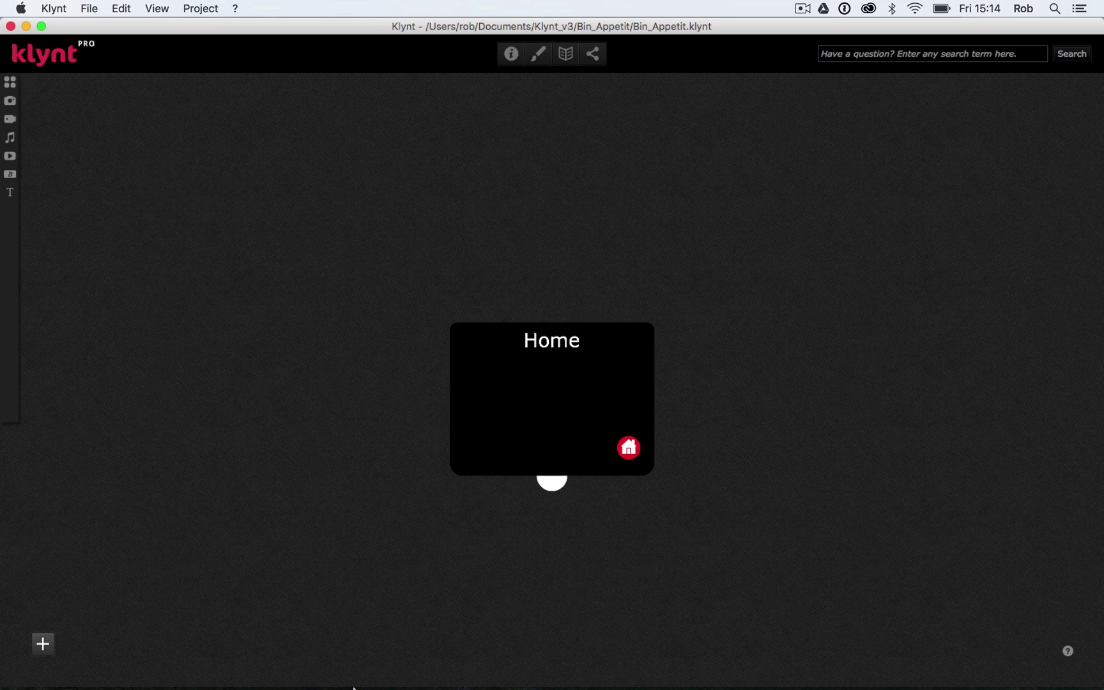
Step: Open the images > Desk folder in a Finder window
mouse_move(364, 665)
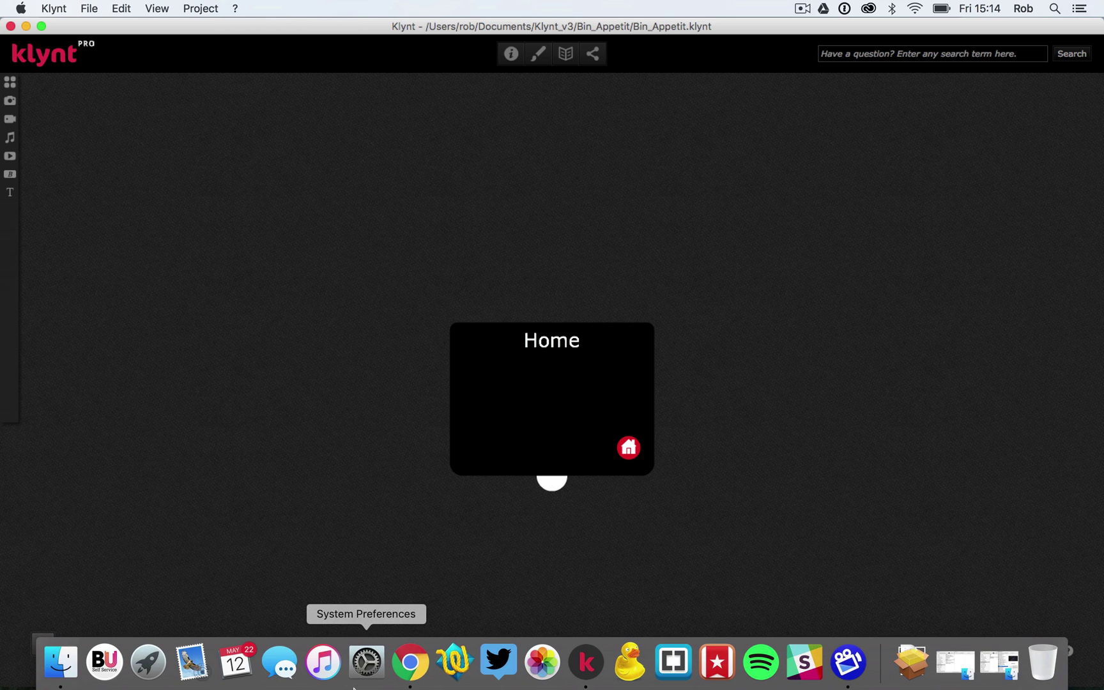
left_click(62, 667)
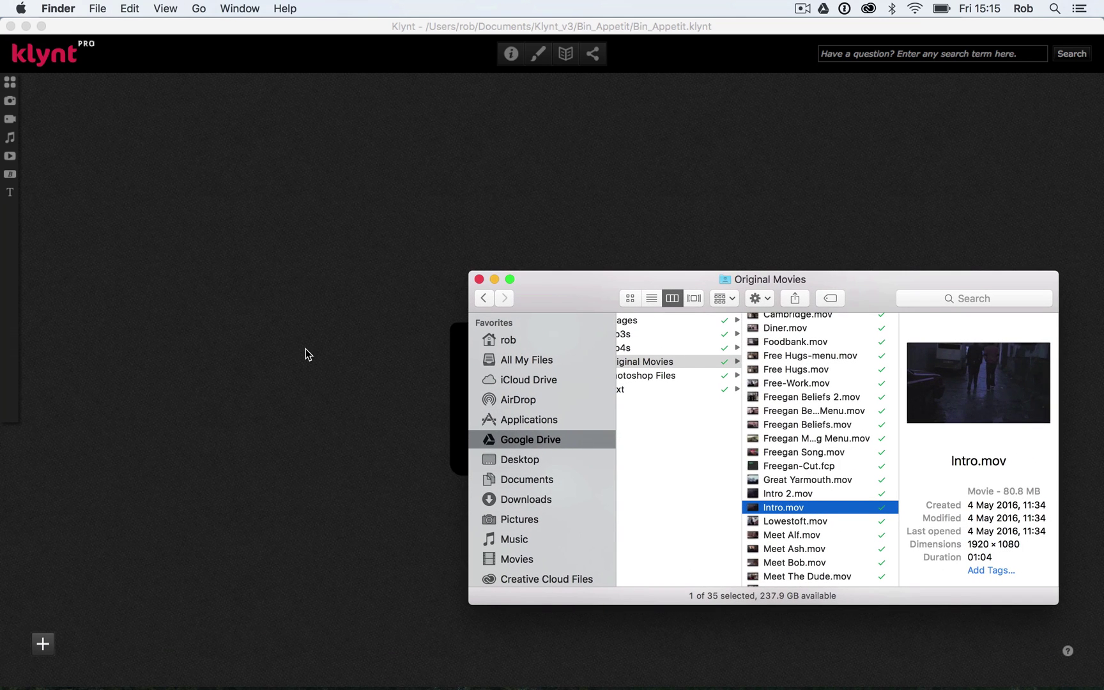
scroll(687, 481, "left", 3)
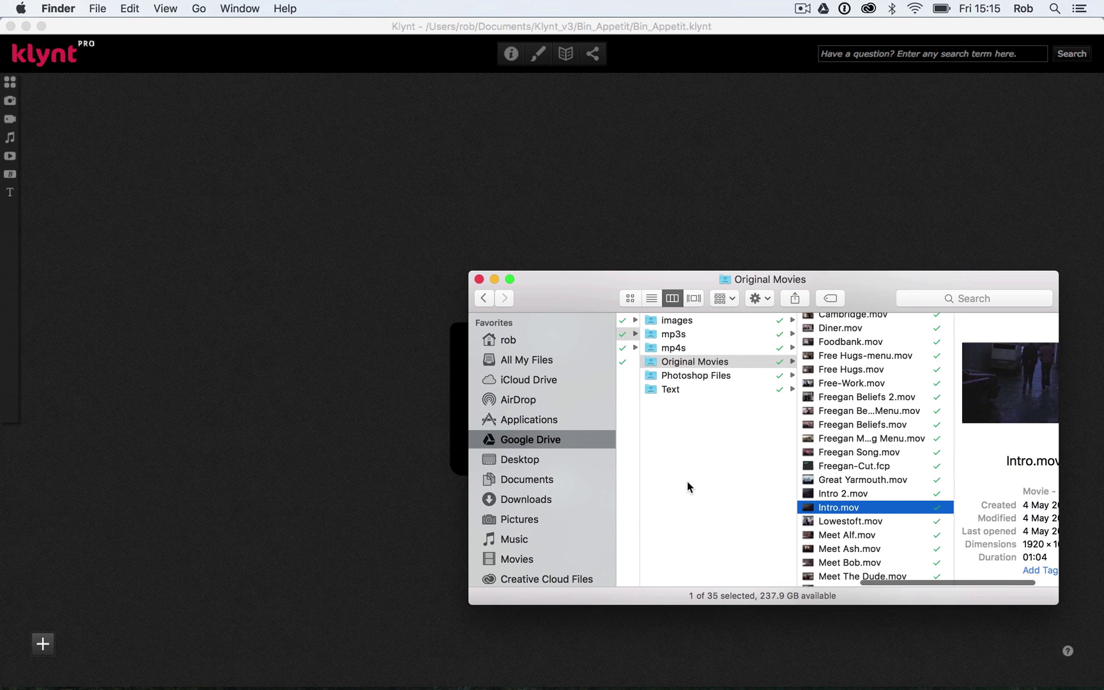
left_click(710, 320)
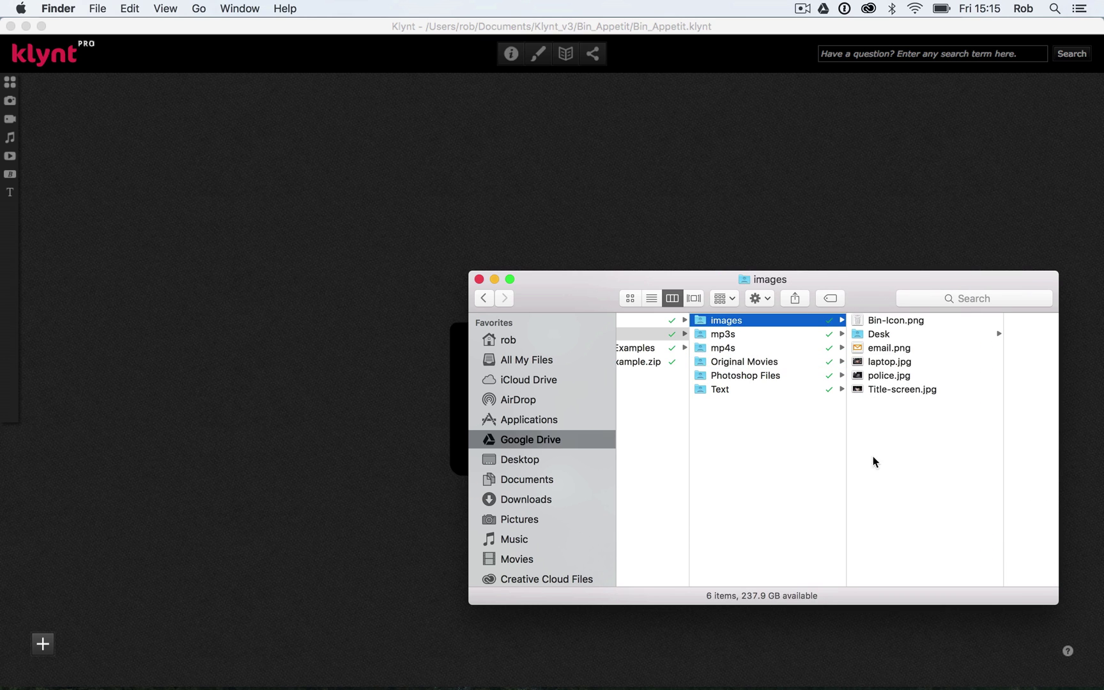
left_click(877, 334)
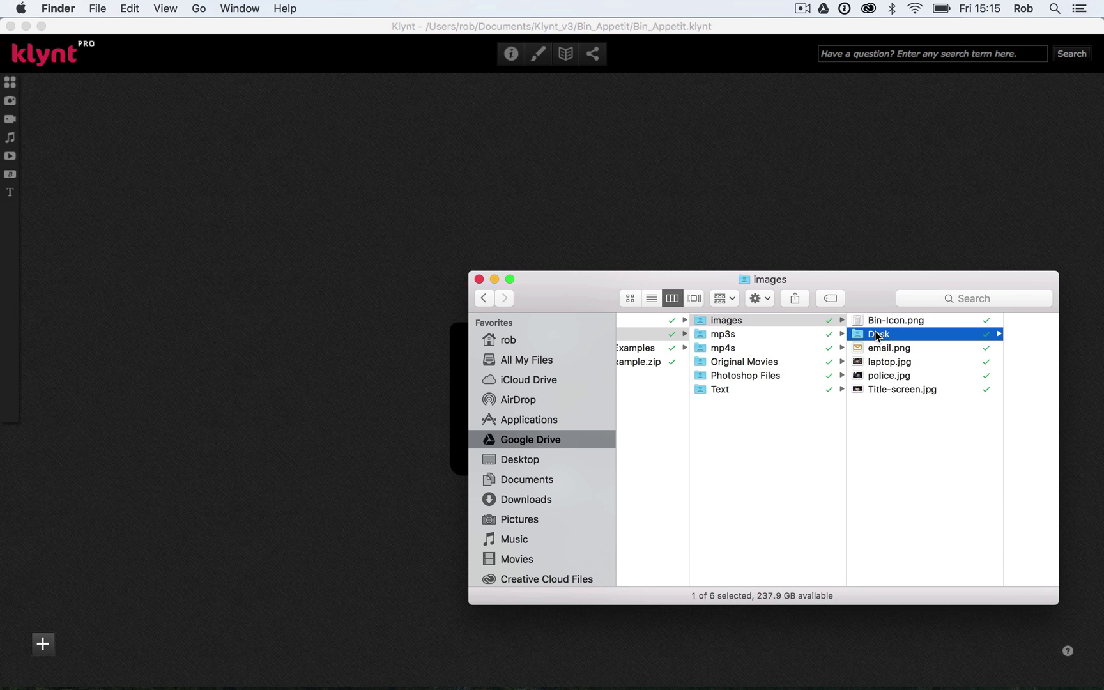
Step: Preview Comp-screen01.jpg full size in Quick Look, then close the preview
left_click_drag(872, 278, 793, 279)
left_click(846, 324)
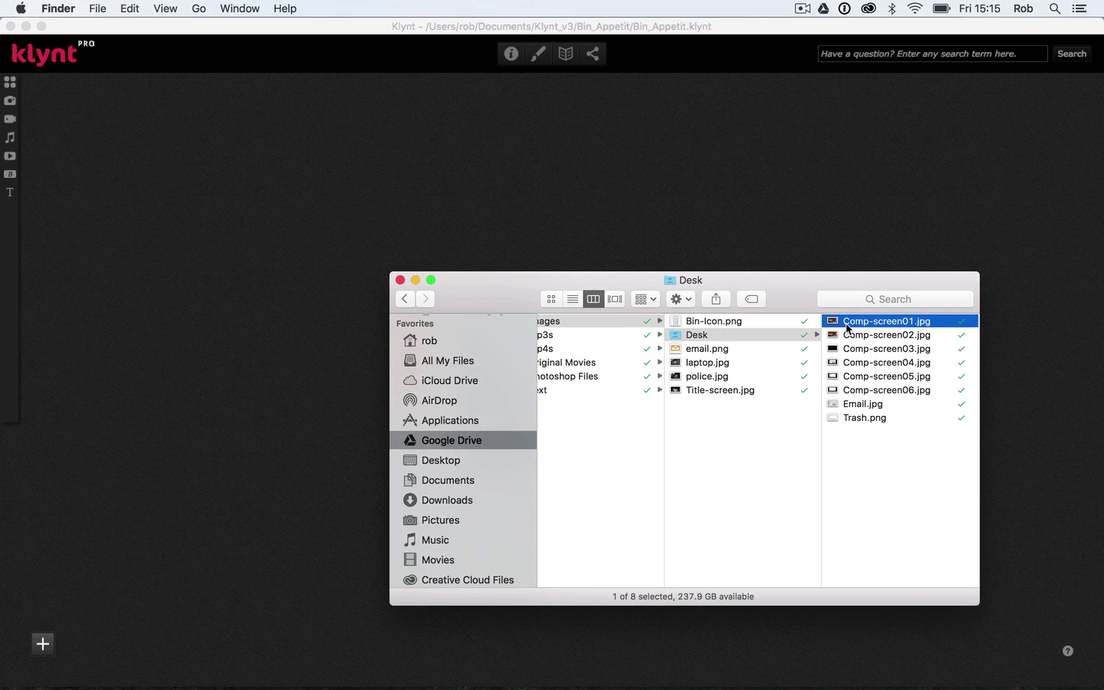
key("space")
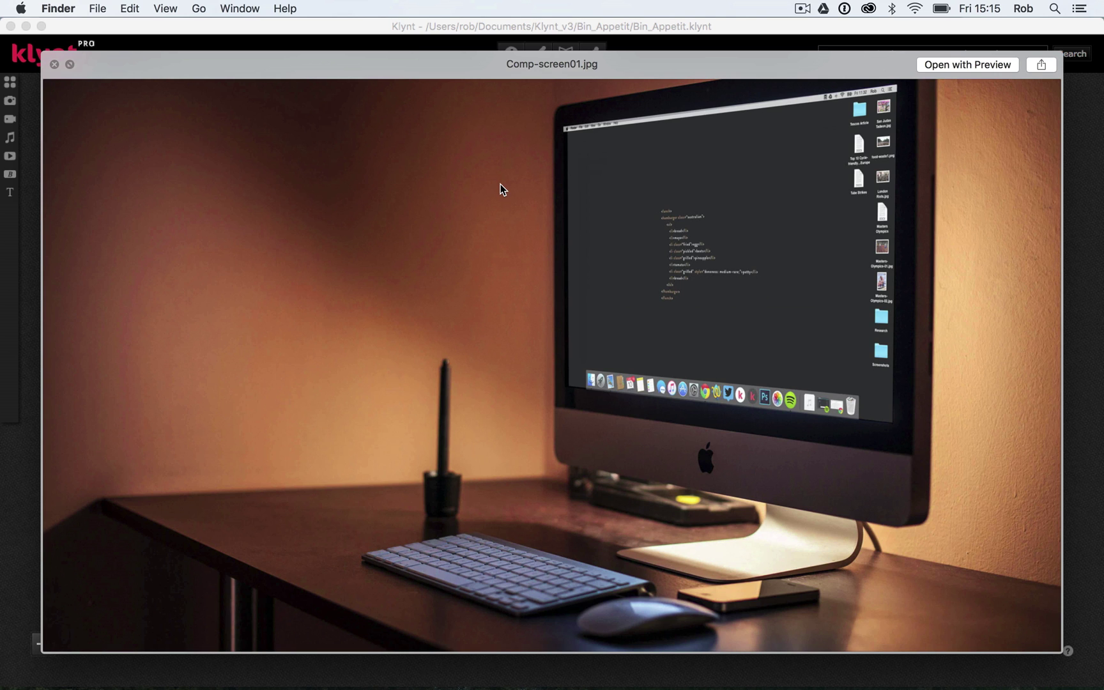
left_click(55, 64)
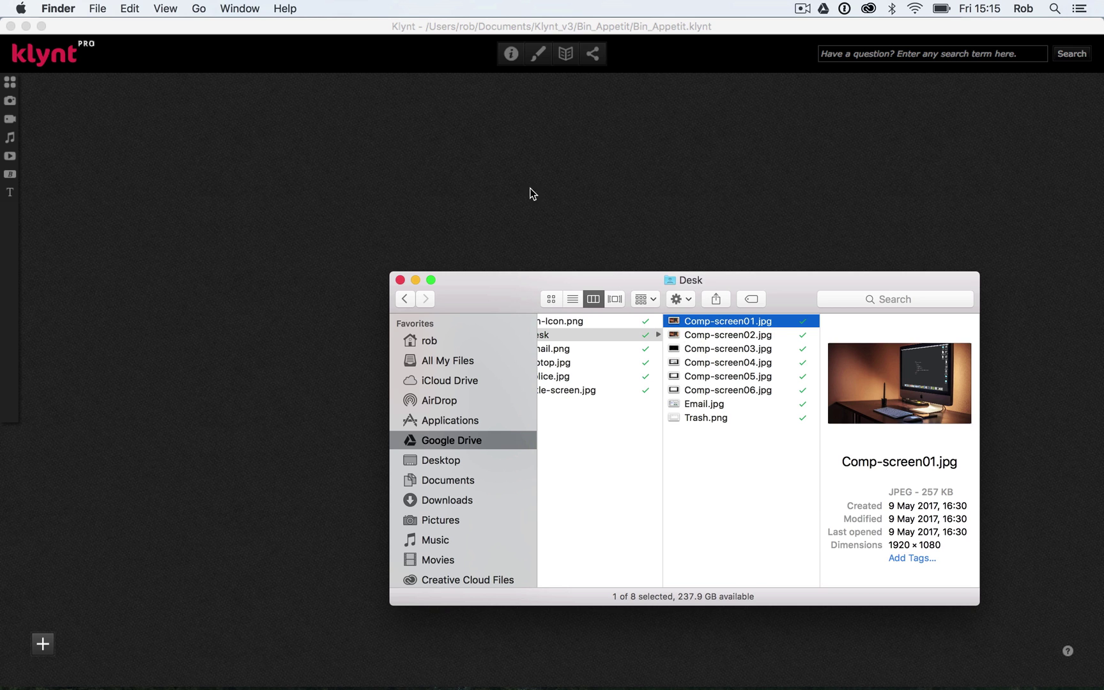
Step: Import Comp-screen01.jpg into the Klynt media library by dragging it from the Desk folder
left_click(306, 116)
left_click(92, 7)
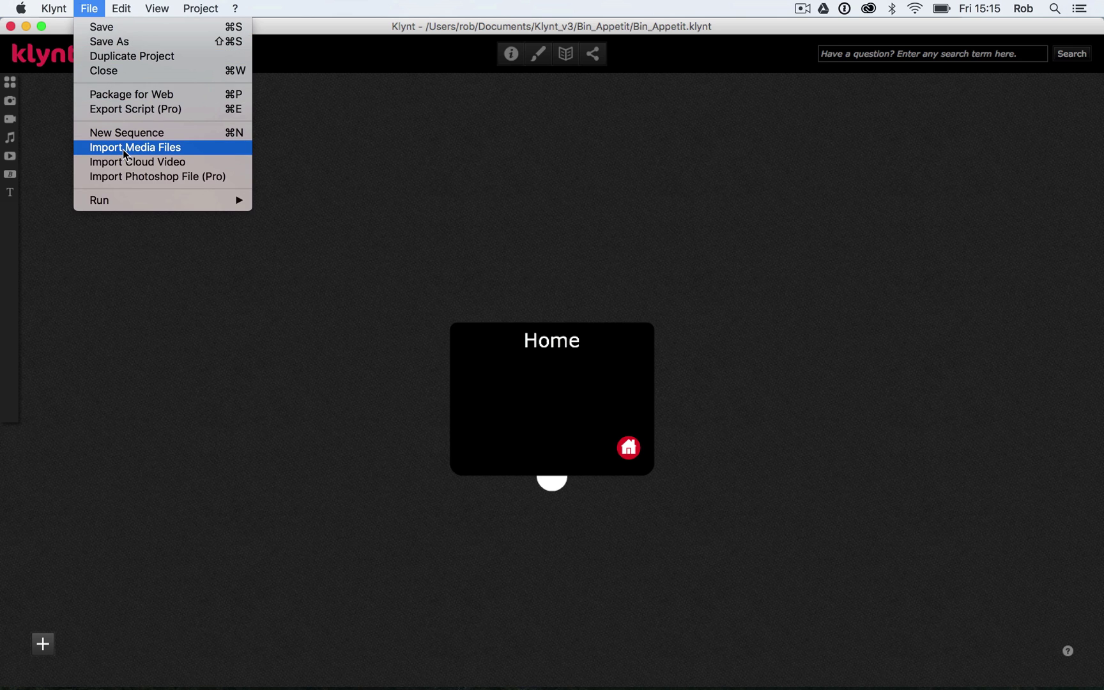
left_click(239, 319)
mouse_move(132, 681)
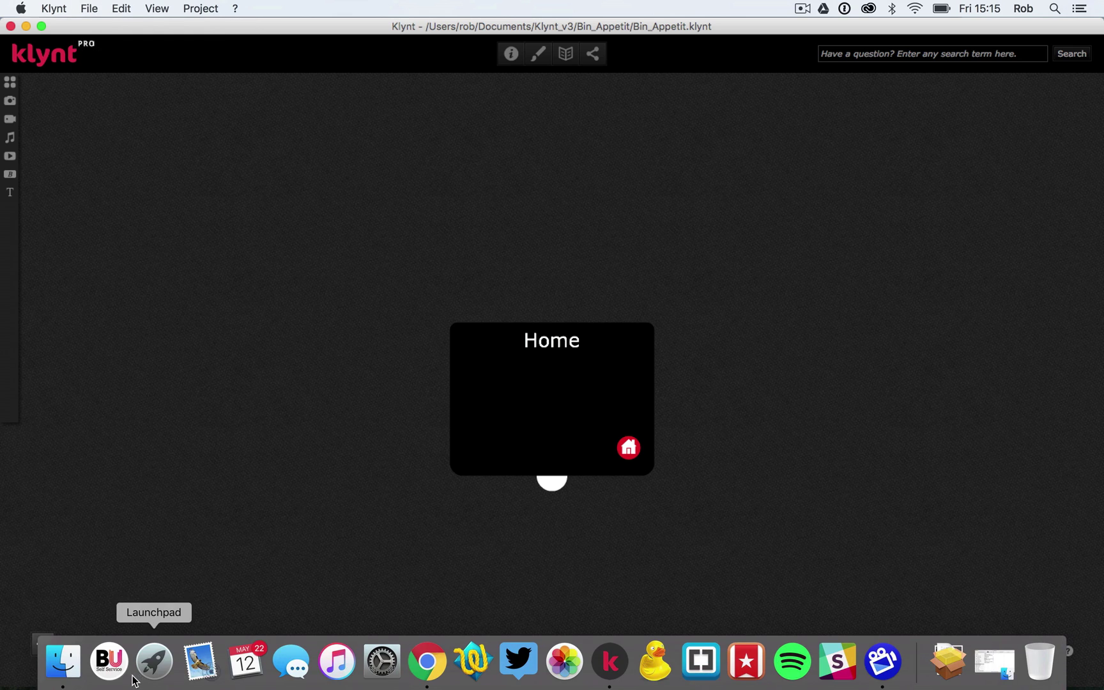
left_click(67, 663)
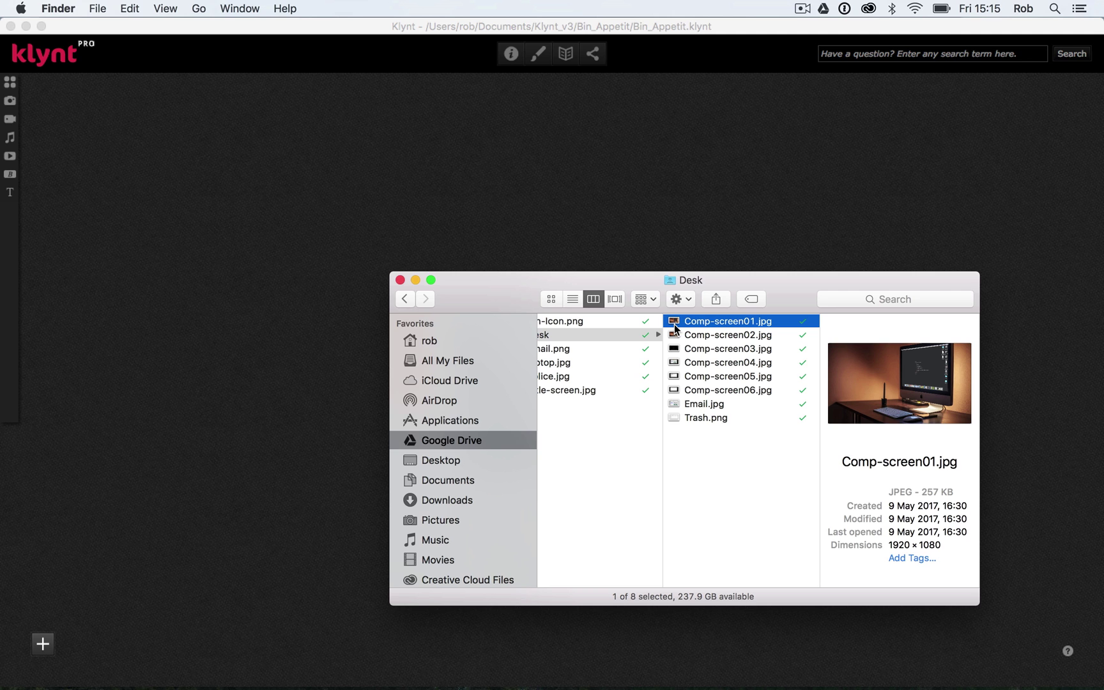
left_click_drag(674, 319, 311, 163)
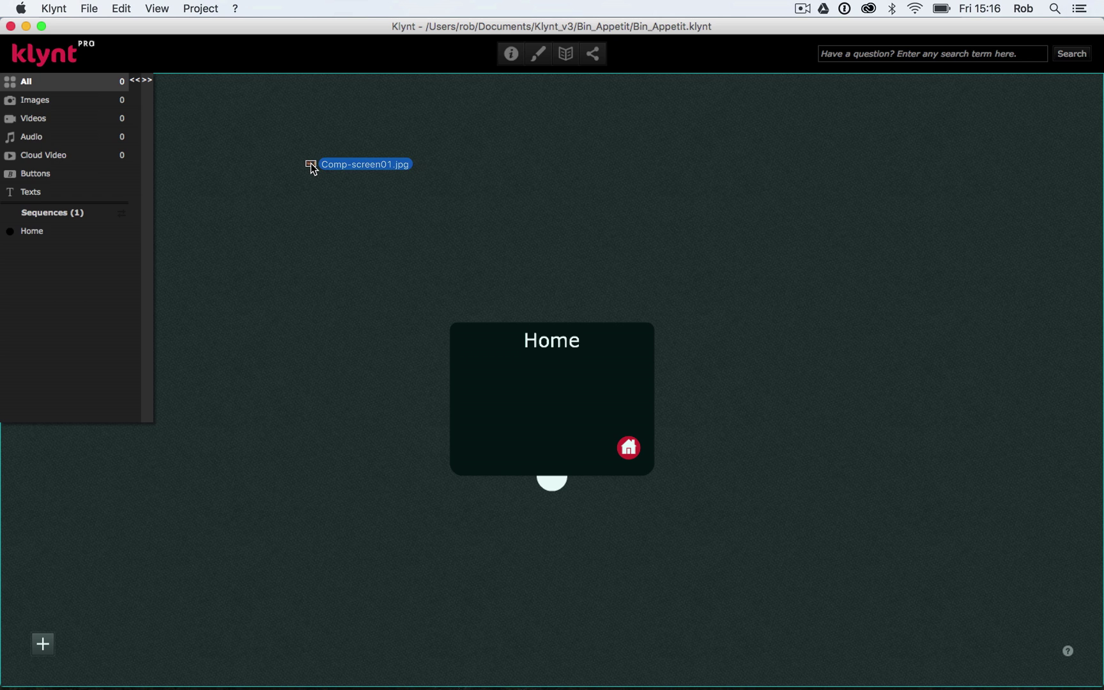
left_click_drag(312, 166, 73, 257)
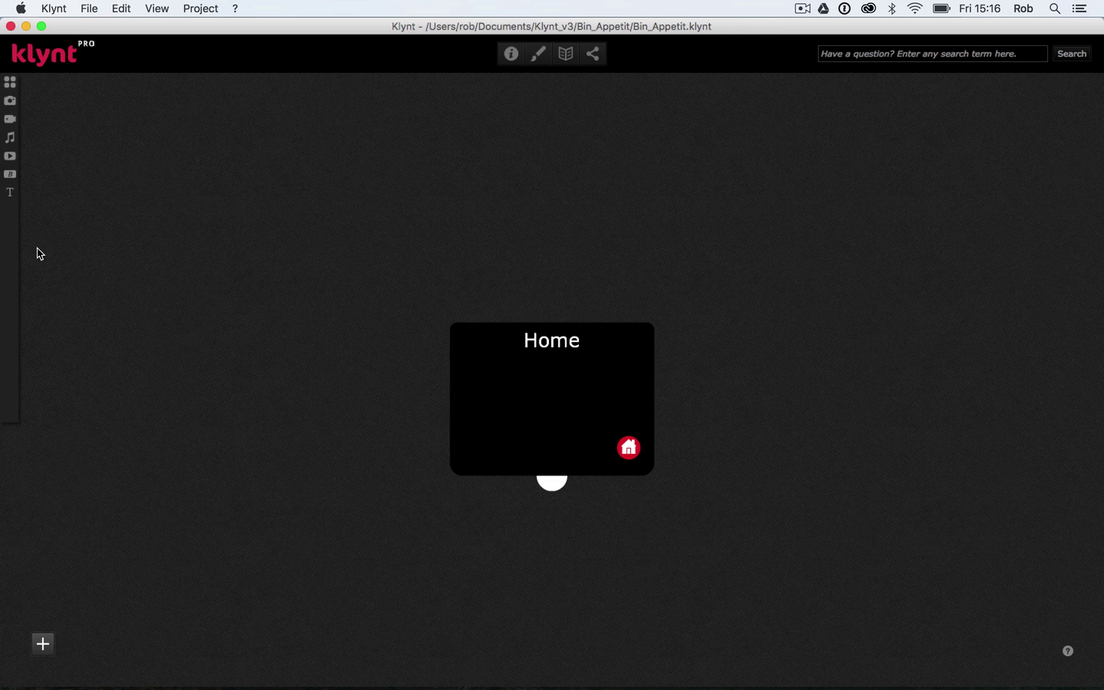
Step: Filter the media library to Images and inspect Comp-screen01.jpg's preview and properties
mouse_move(10, 238)
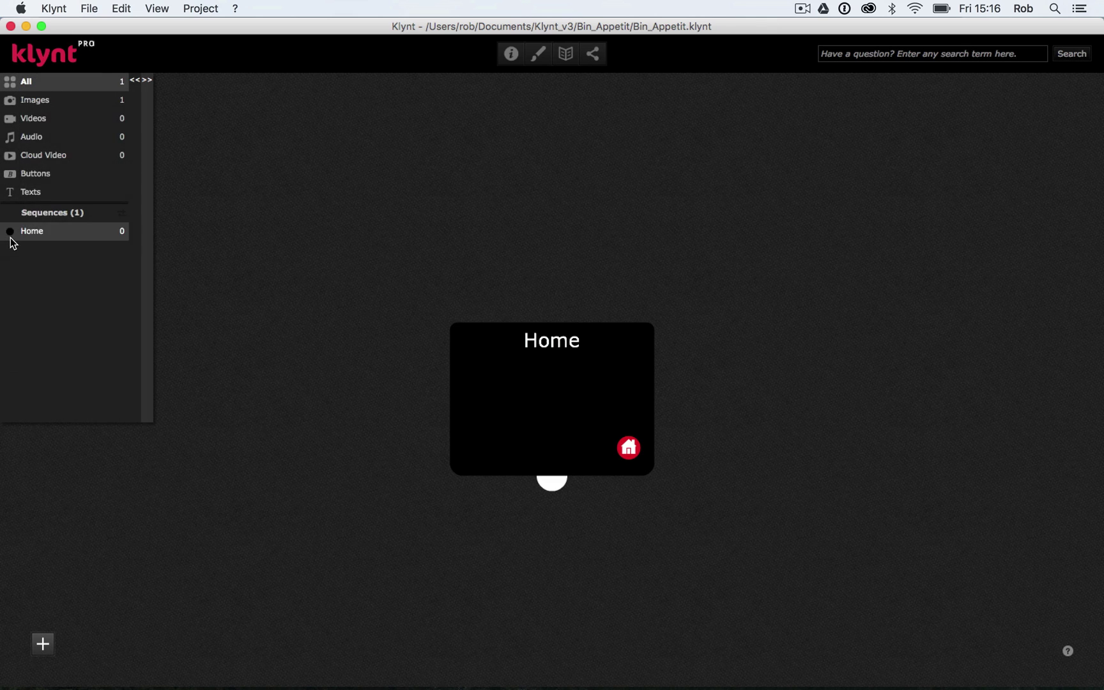
left_click(57, 100)
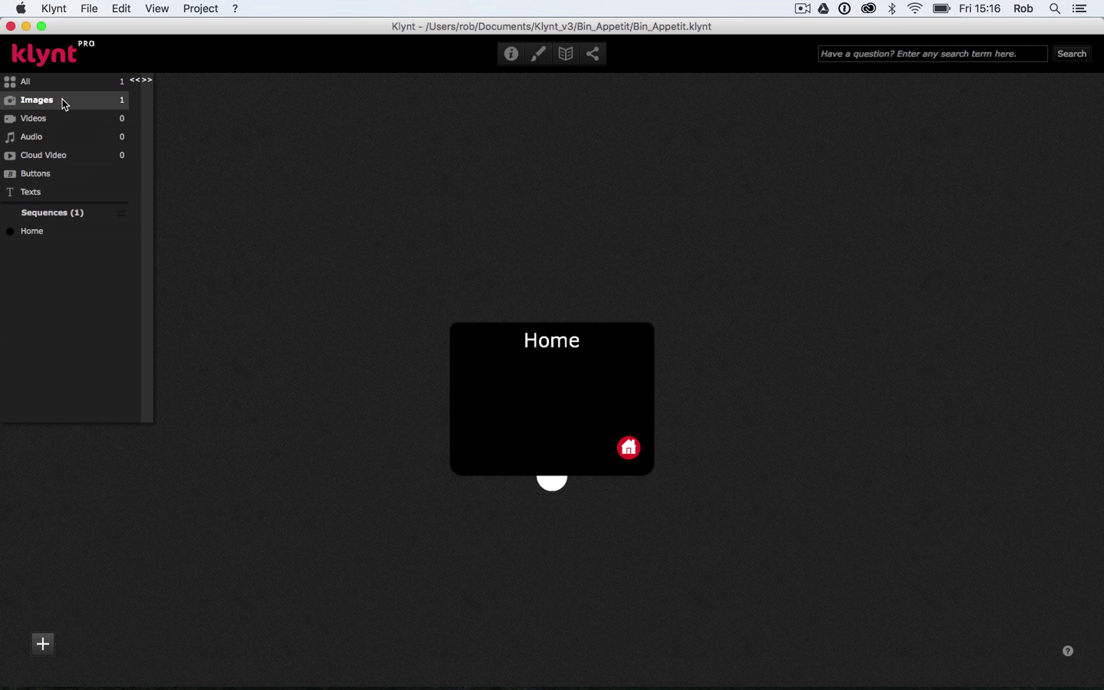
left_click(147, 80)
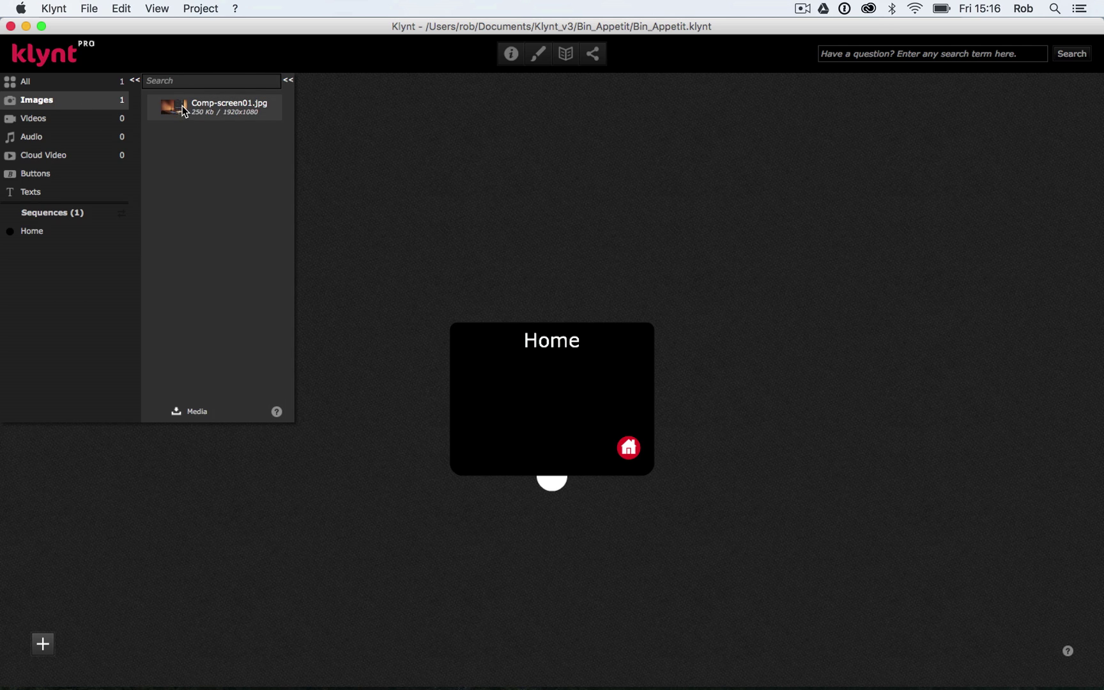
left_click(173, 106)
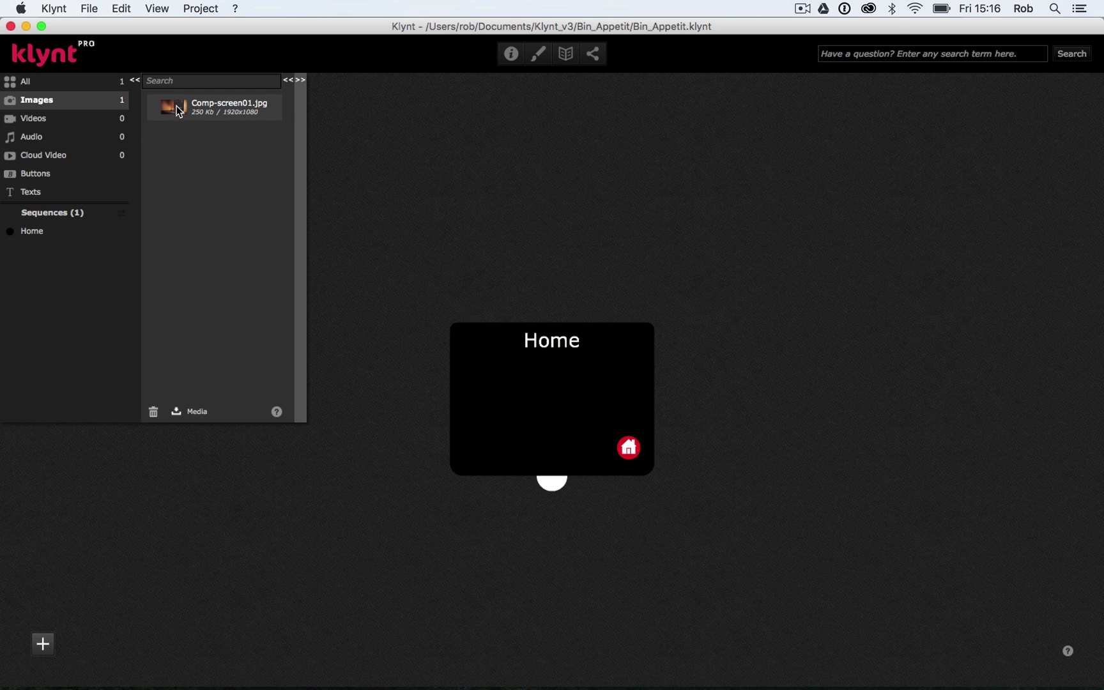
left_click(301, 80)
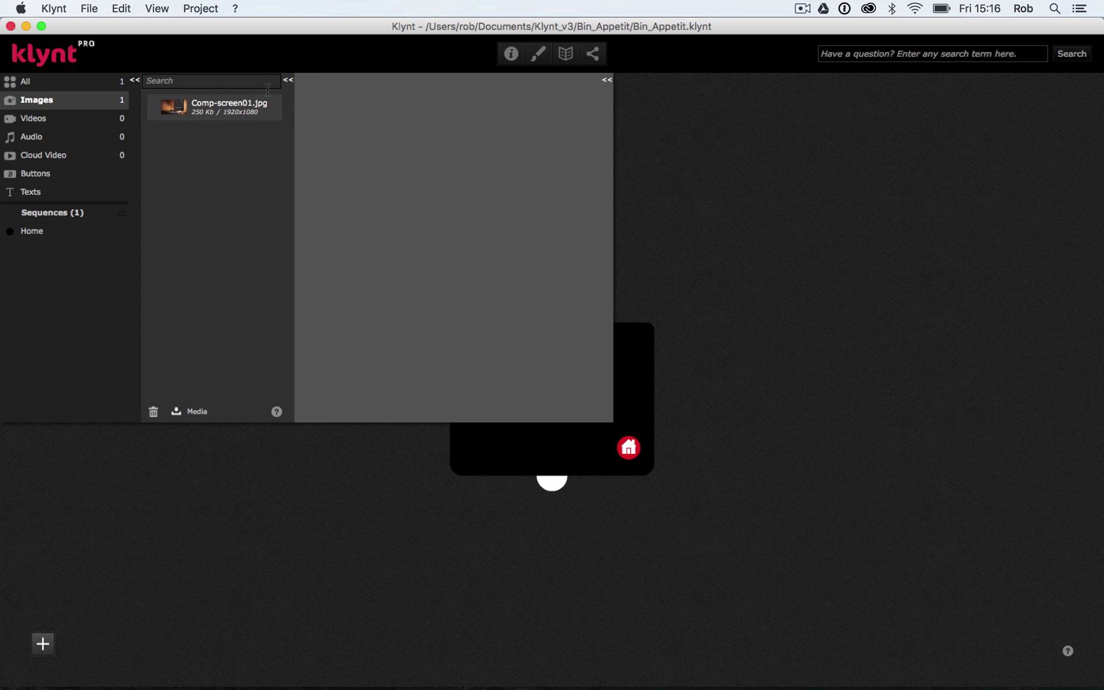
left_click(230, 108)
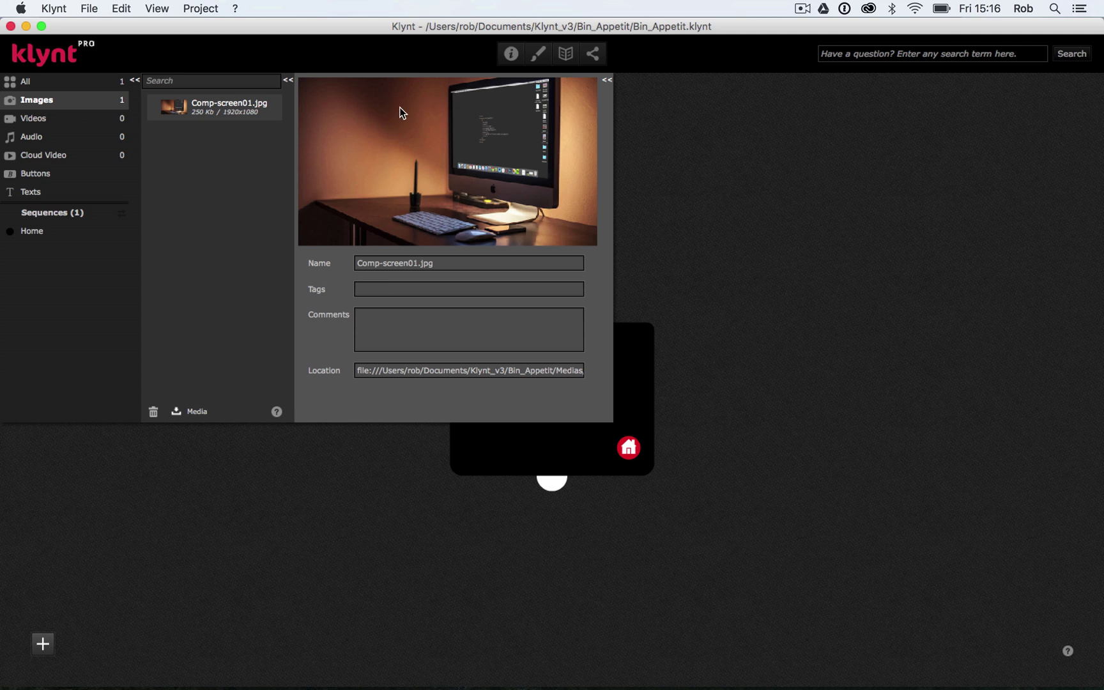
left_click(608, 81)
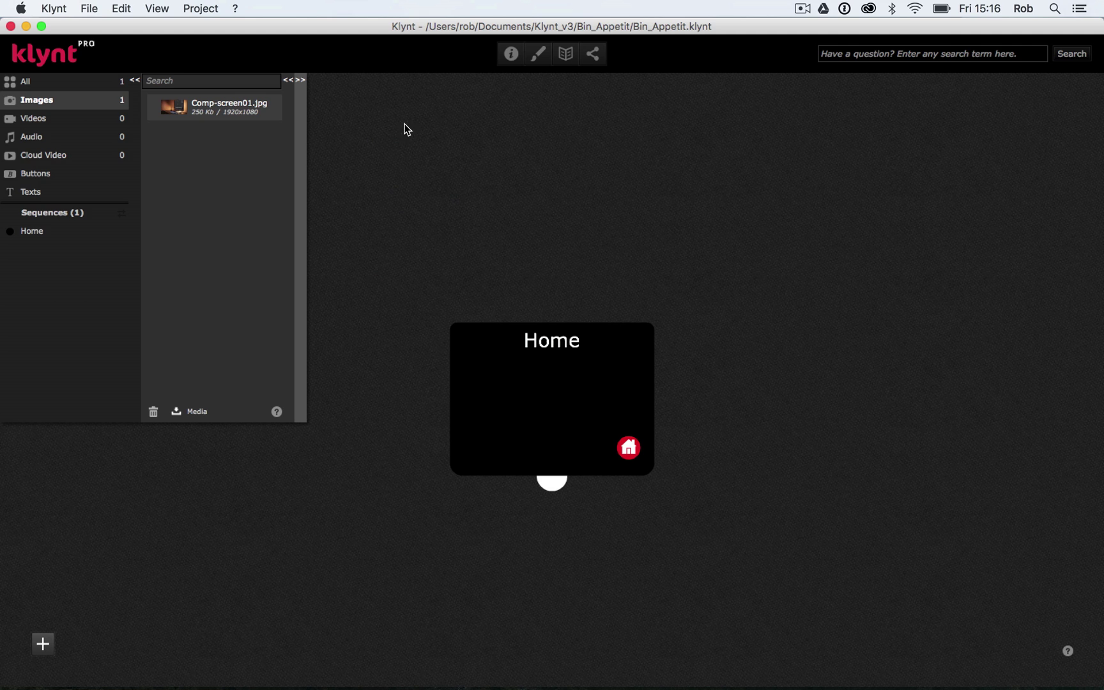
Step: Permanently delete Comp-screen01.jpg from the media library and collapse the empty list
left_click(302, 81)
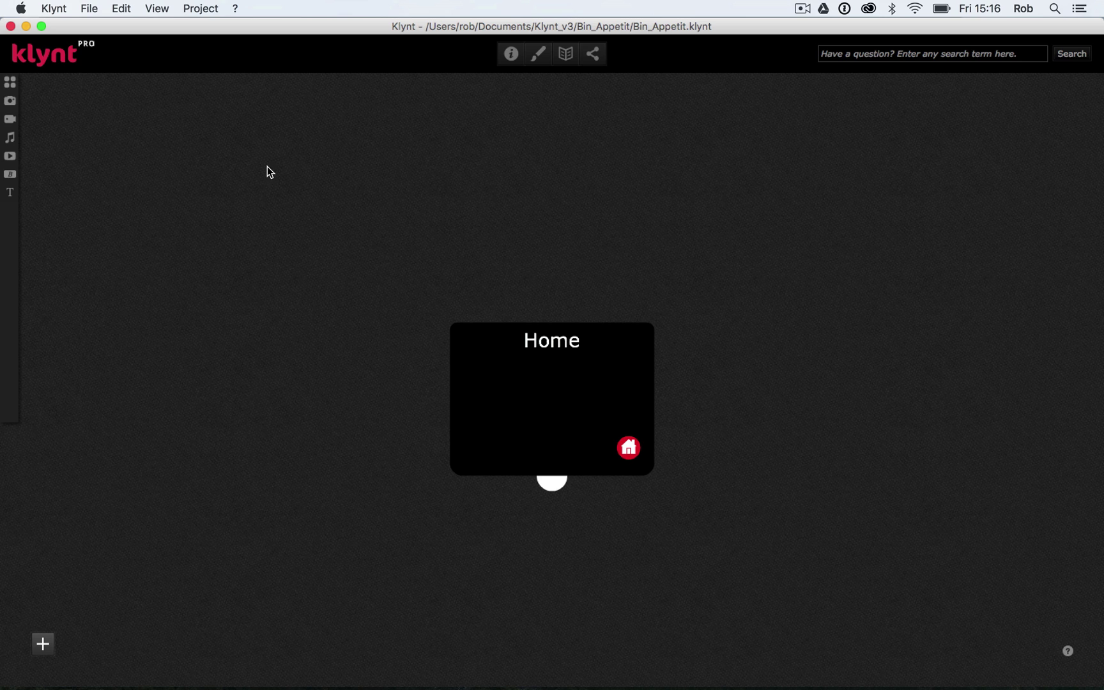
mouse_move(17, 144)
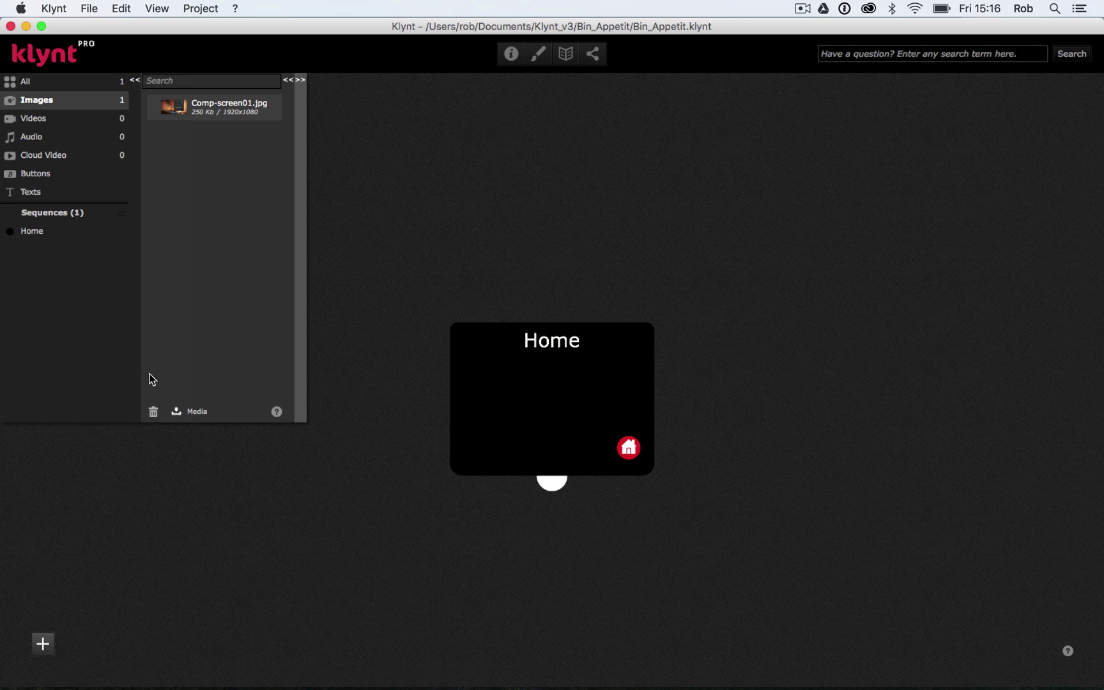
left_click(153, 414)
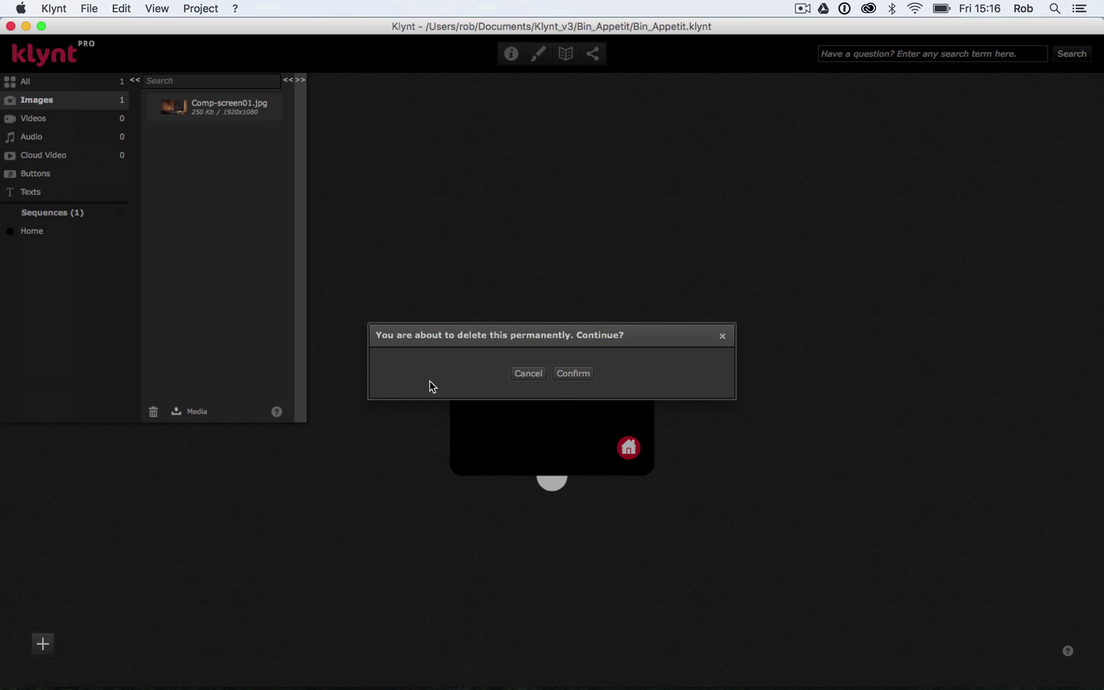
left_click(566, 376)
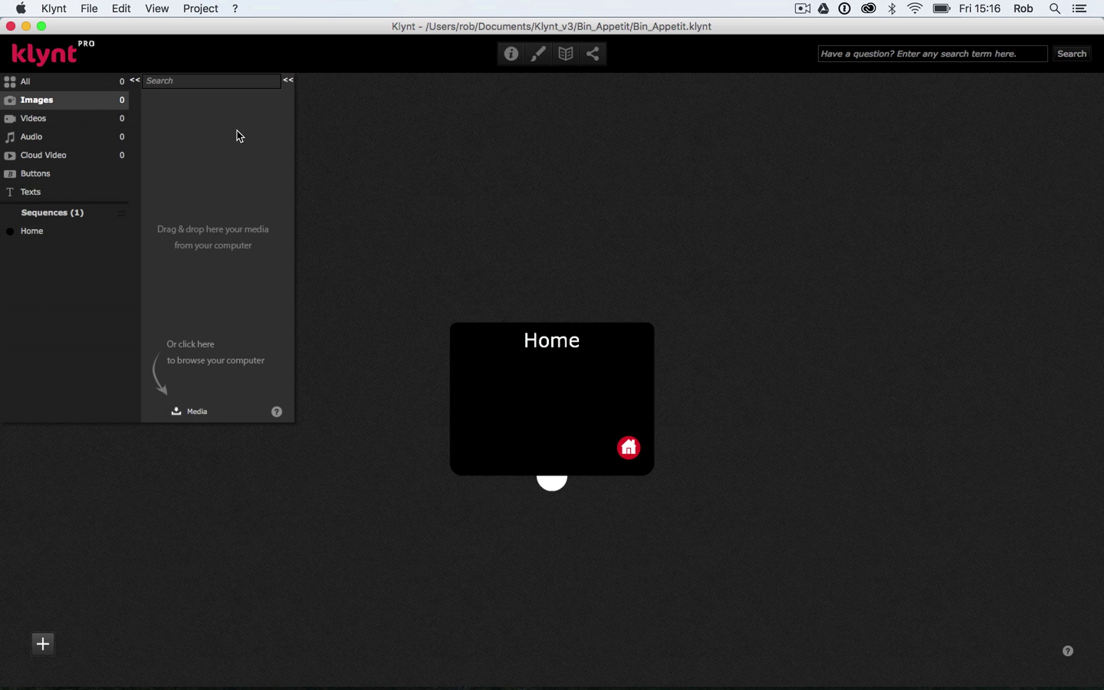
left_click(287, 80)
Step: Drag Comp-screen01.jpg onto the storyboard as a new sequence and select it to show its properties
mouse_move(291, 665)
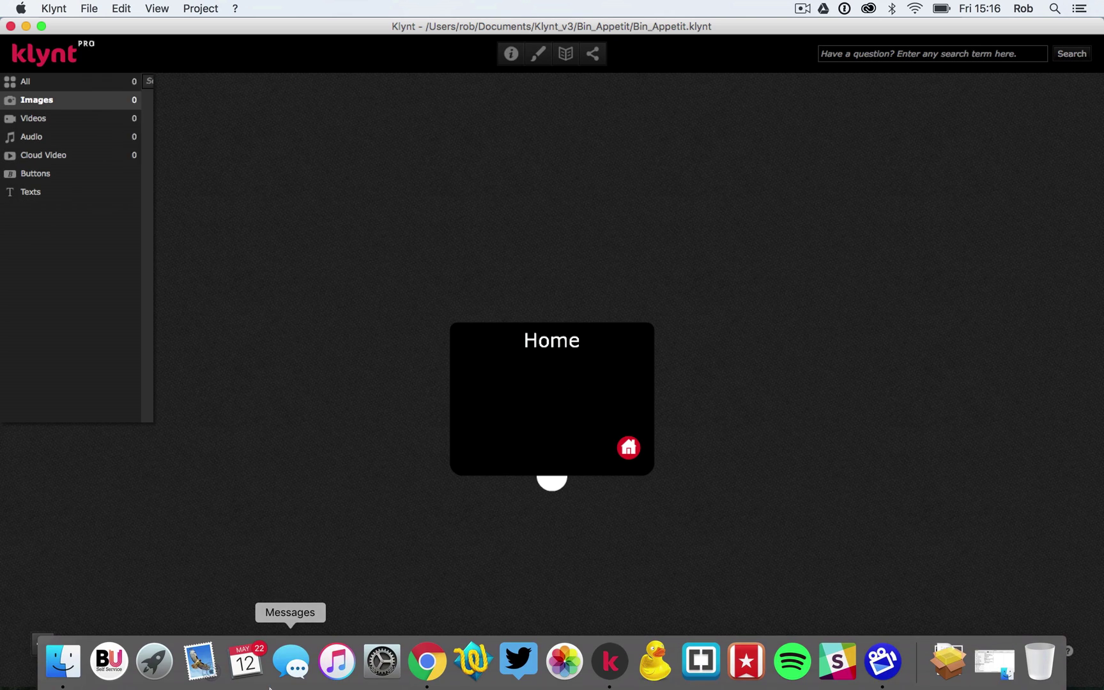
left_click(64, 662)
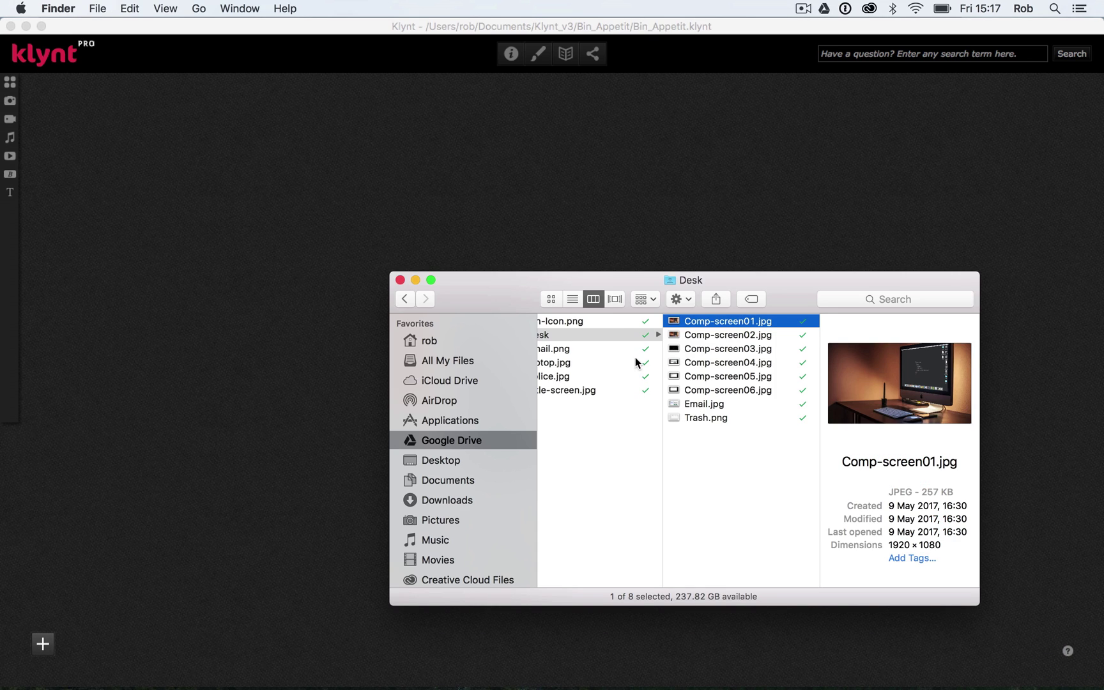
left_click_drag(673, 320, 406, 183)
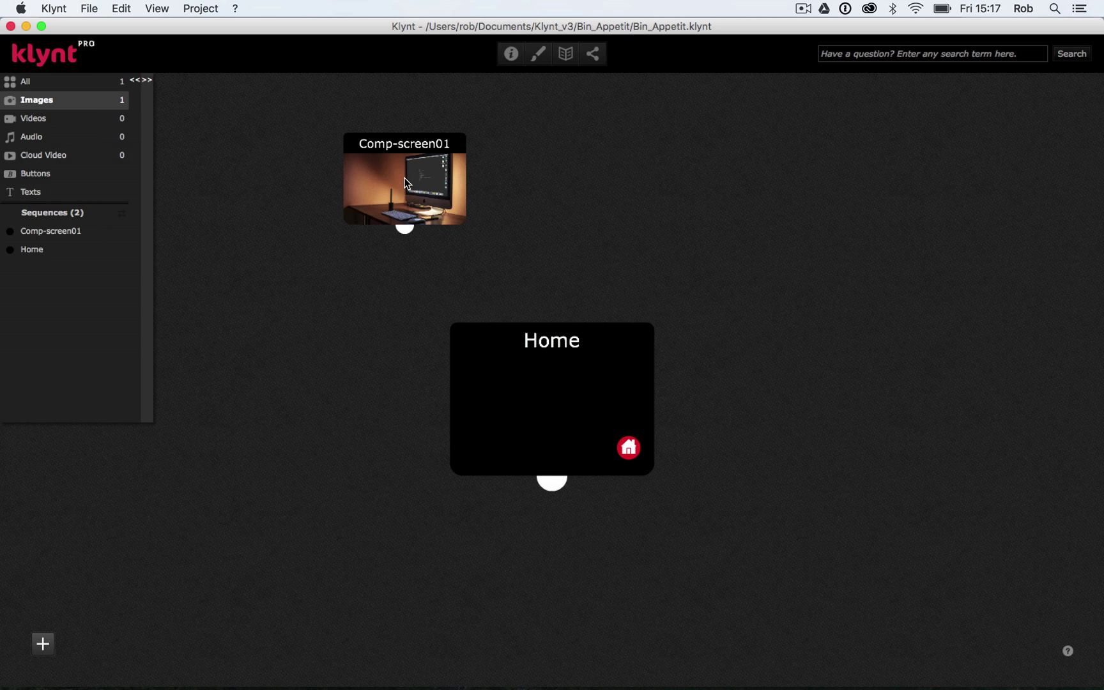
left_click_drag(370, 193, 375, 220)
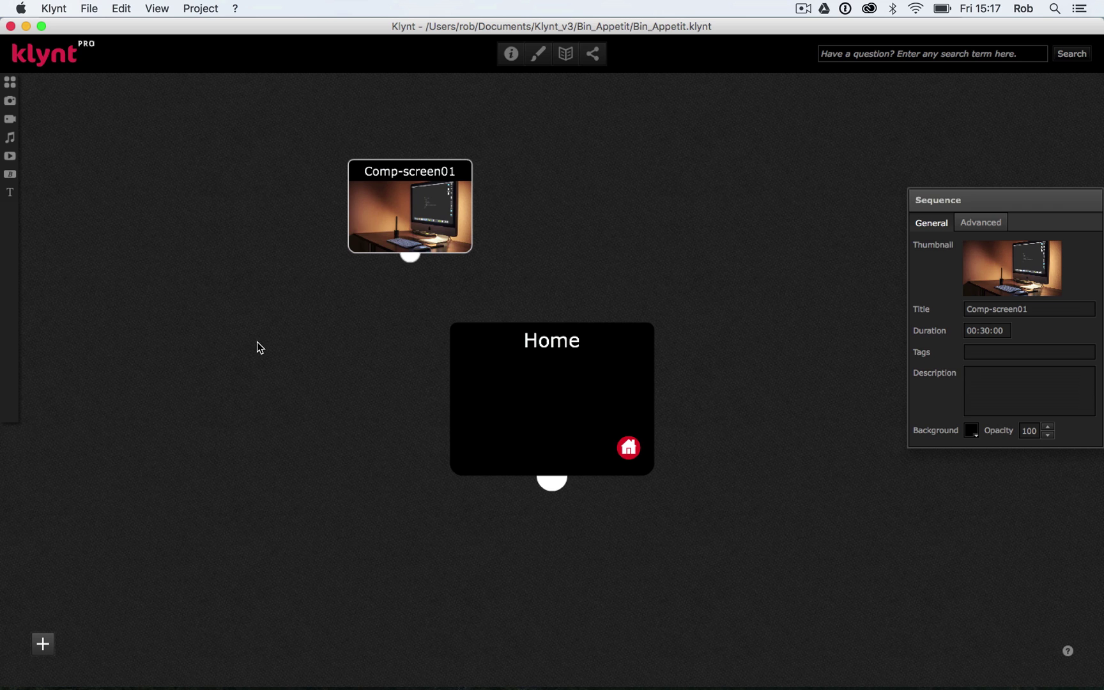
Step: Run the whole project via File > Run > Run Project to preview it in Chrome
left_click(88, 8)
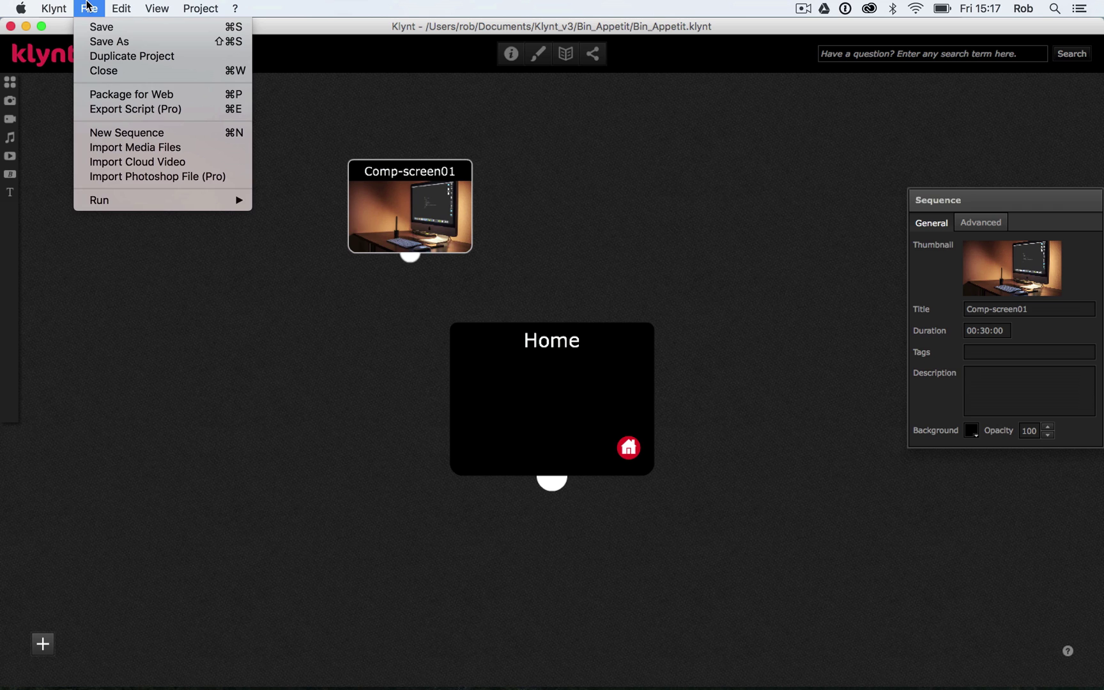
mouse_move(113, 199)
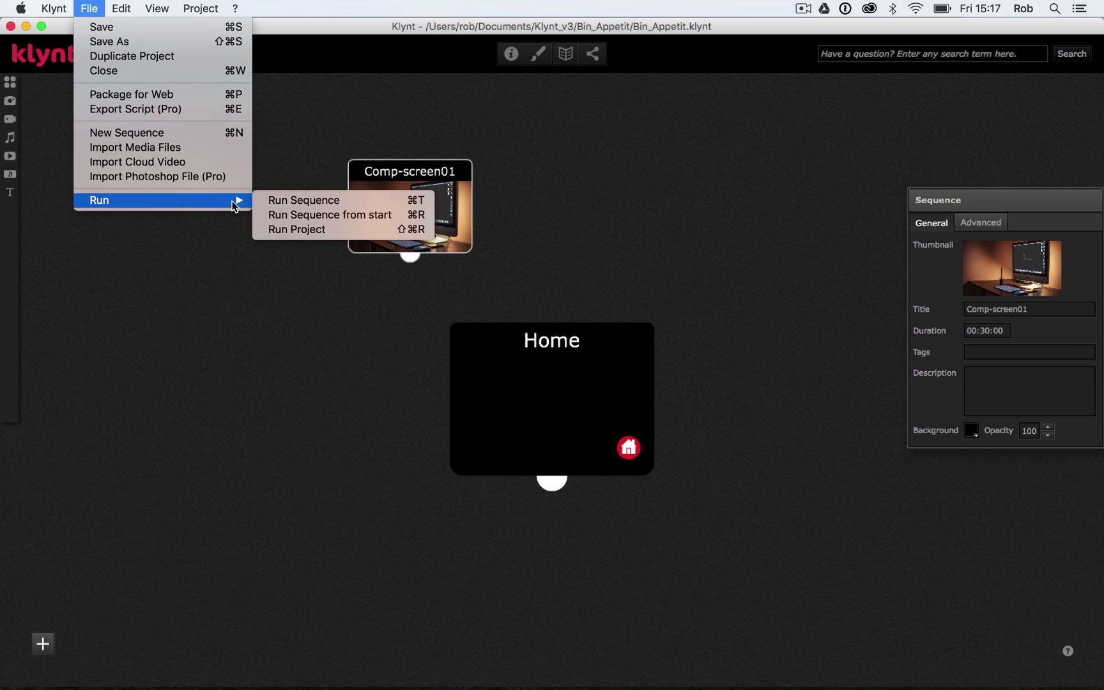
left_click(281, 231)
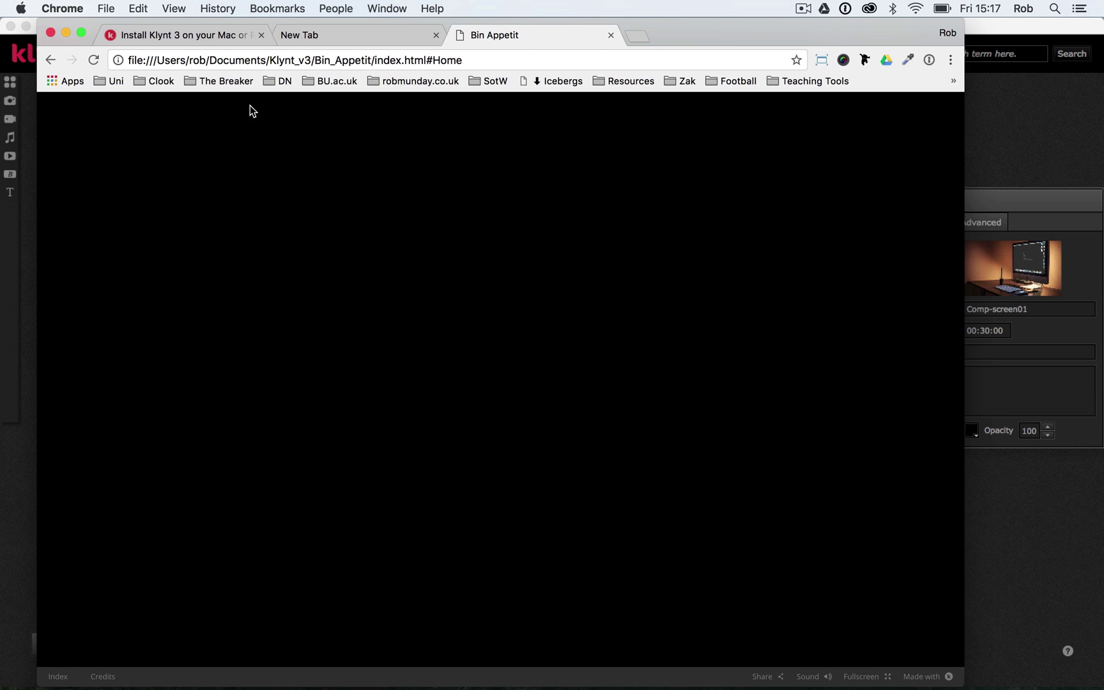
Step: Highlight 'Home' in the preview URL, then close the Chrome tab and return to Klynt
left_click_drag(433, 59, 473, 59)
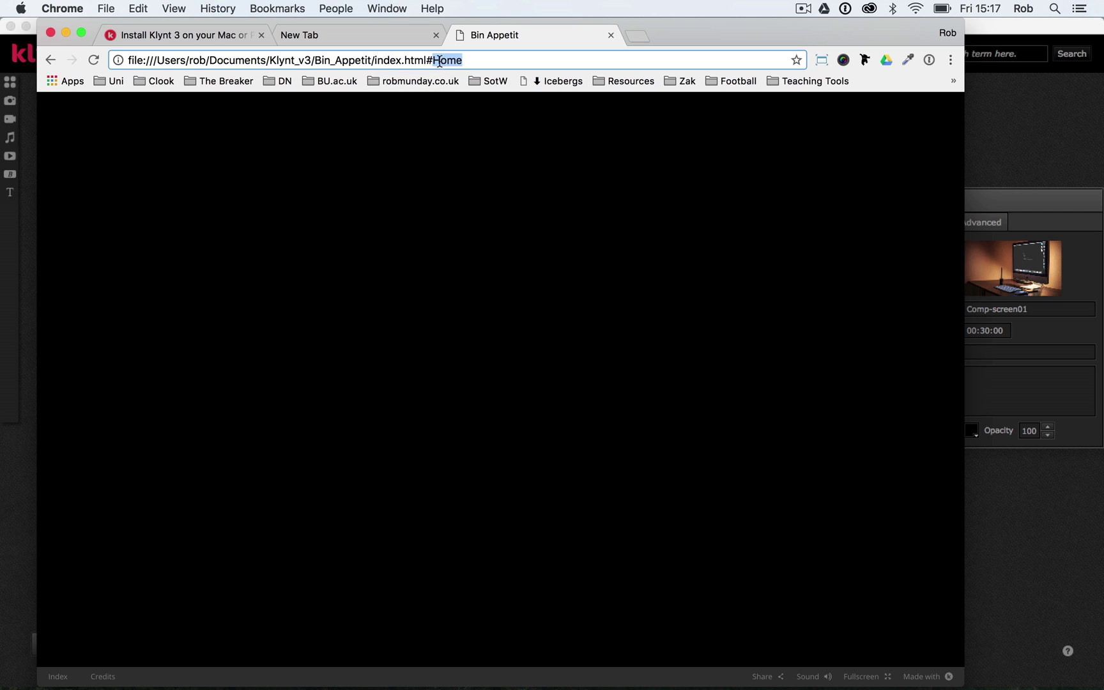
left_click(611, 35)
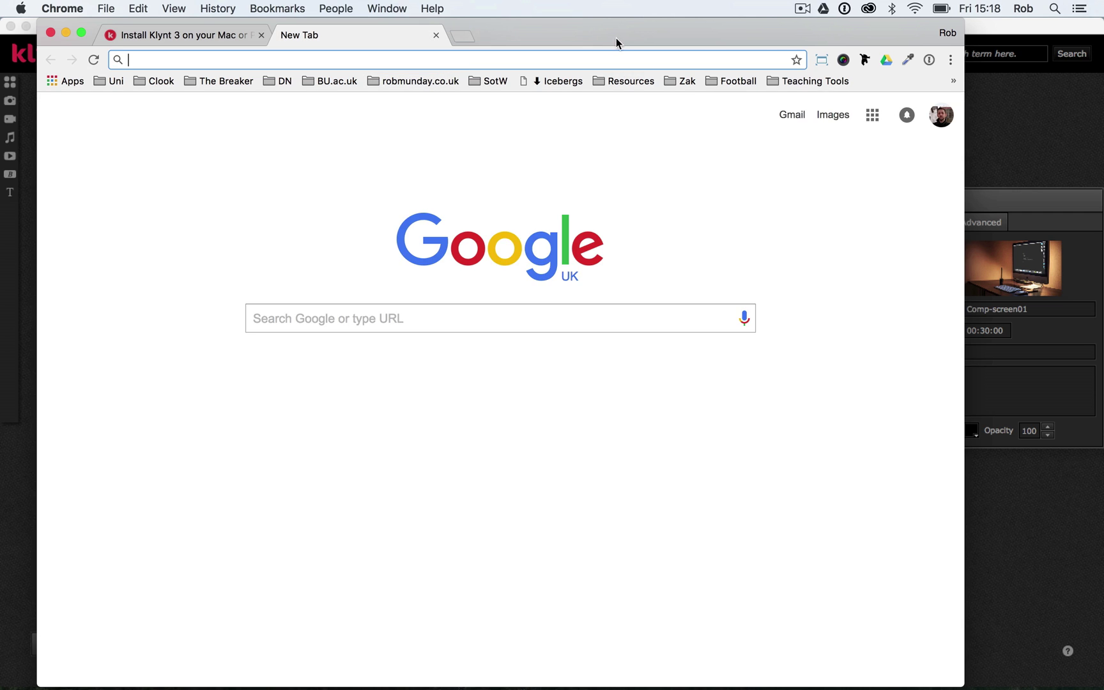
left_click(980, 111)
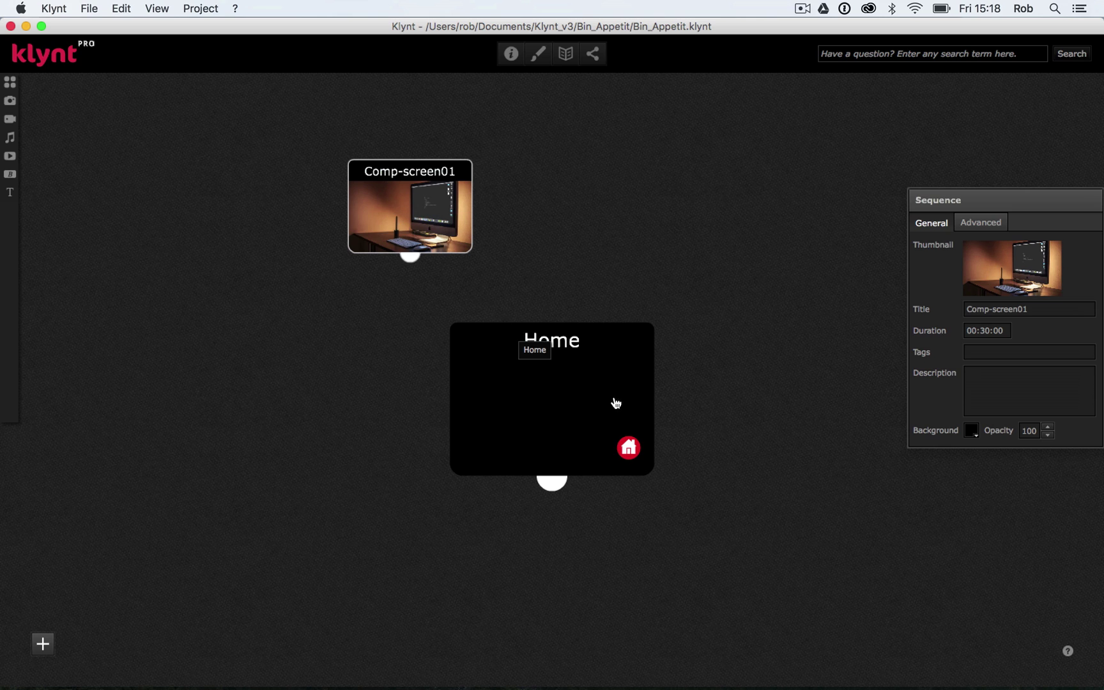
Step: Set Comp-screen01 as the start-up sequence from its right-click menu
right_click(412, 206)
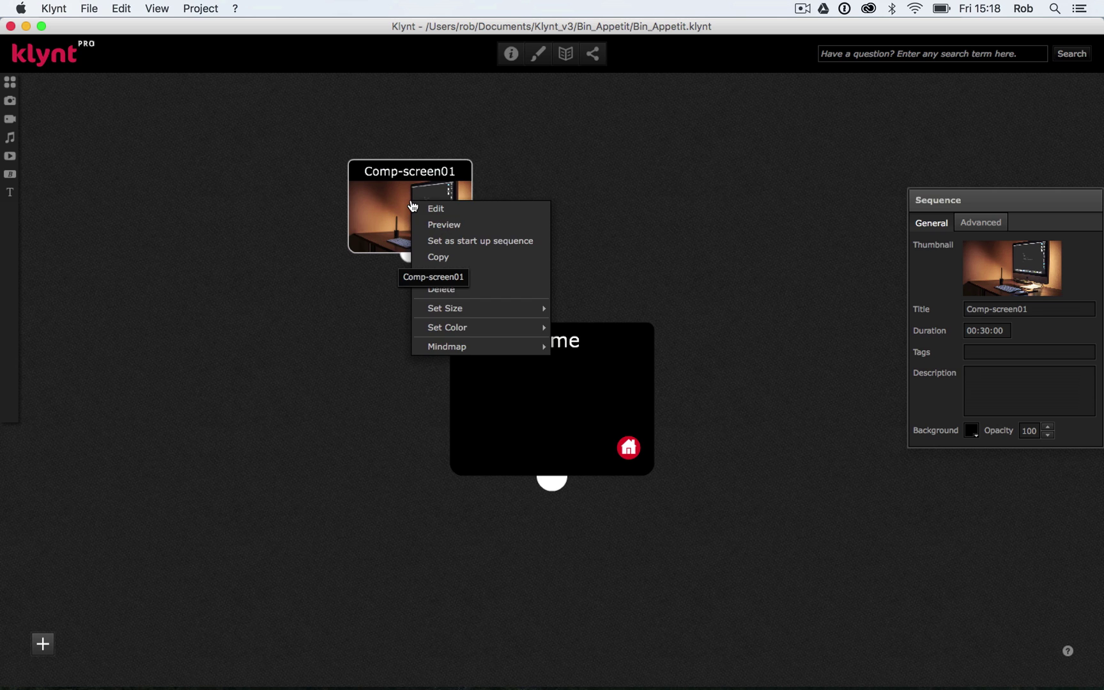
left_click(449, 242)
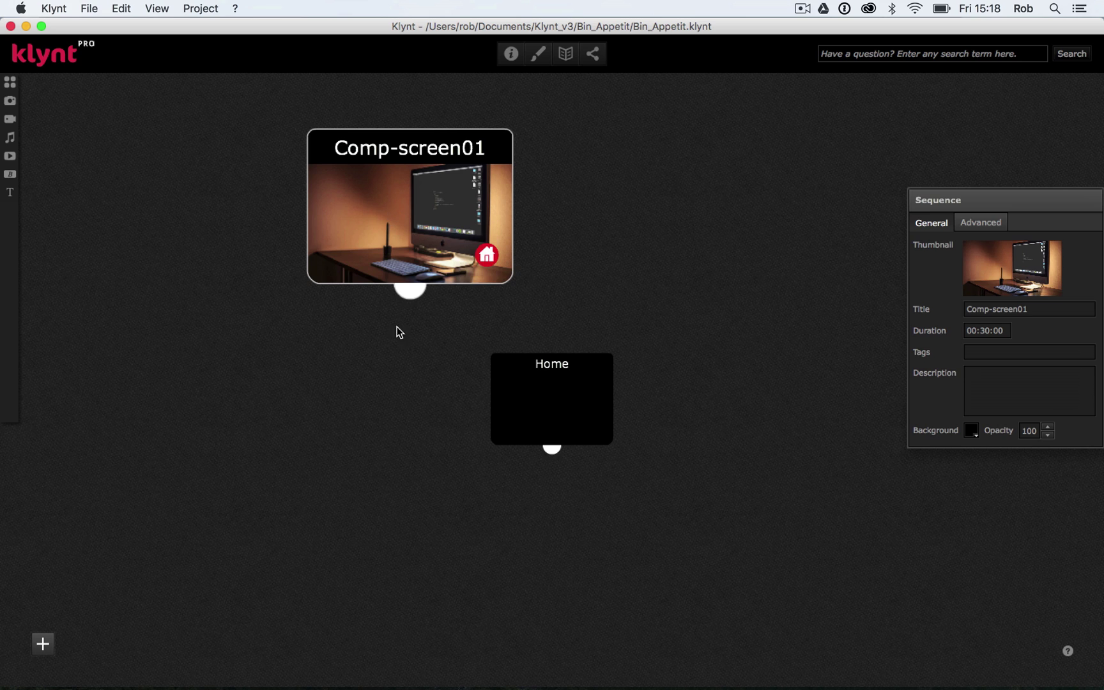
Step: Delete the Home sequence from its right-click menu, leaving Comp-screen01 selected
left_click(521, 427)
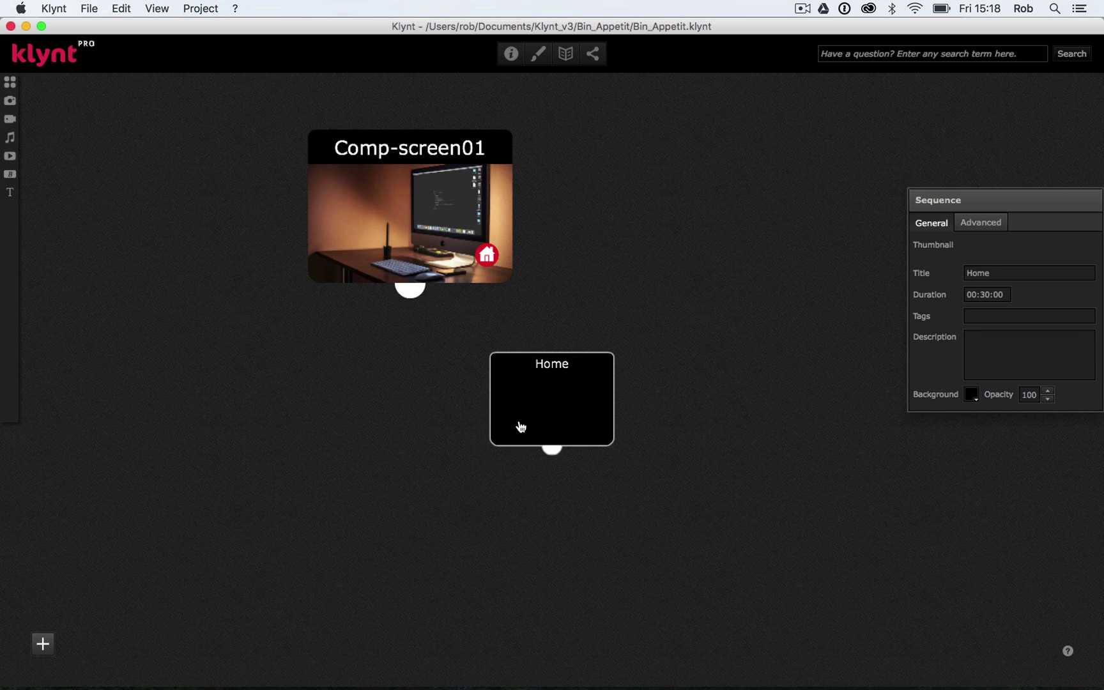
right_click(521, 427)
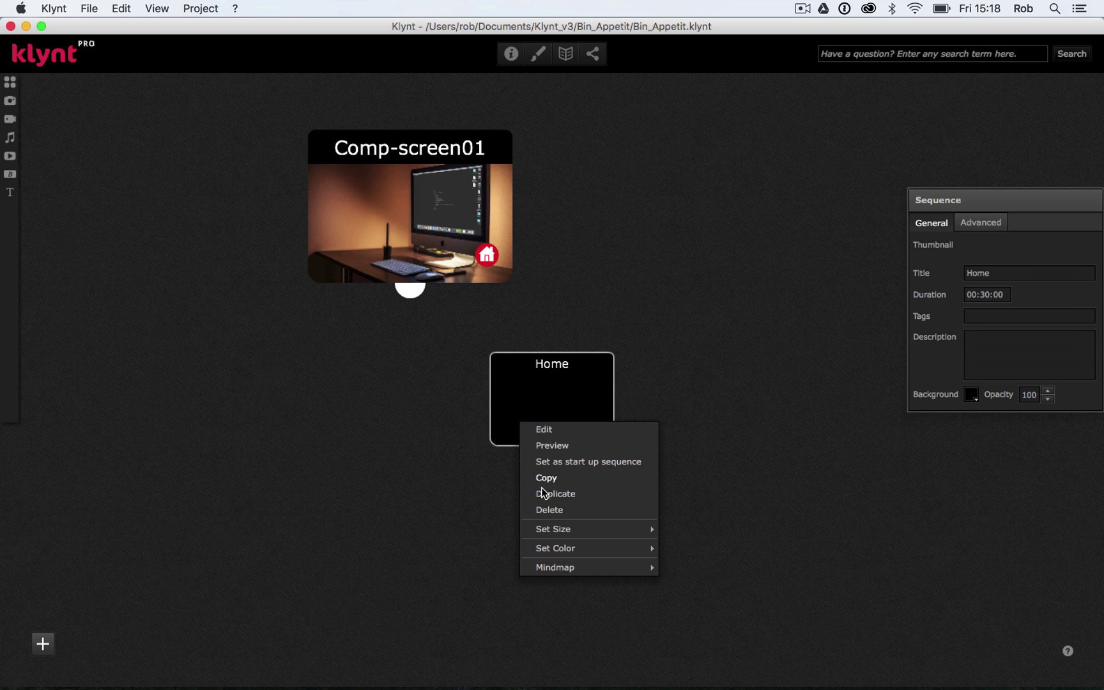
left_click(547, 512)
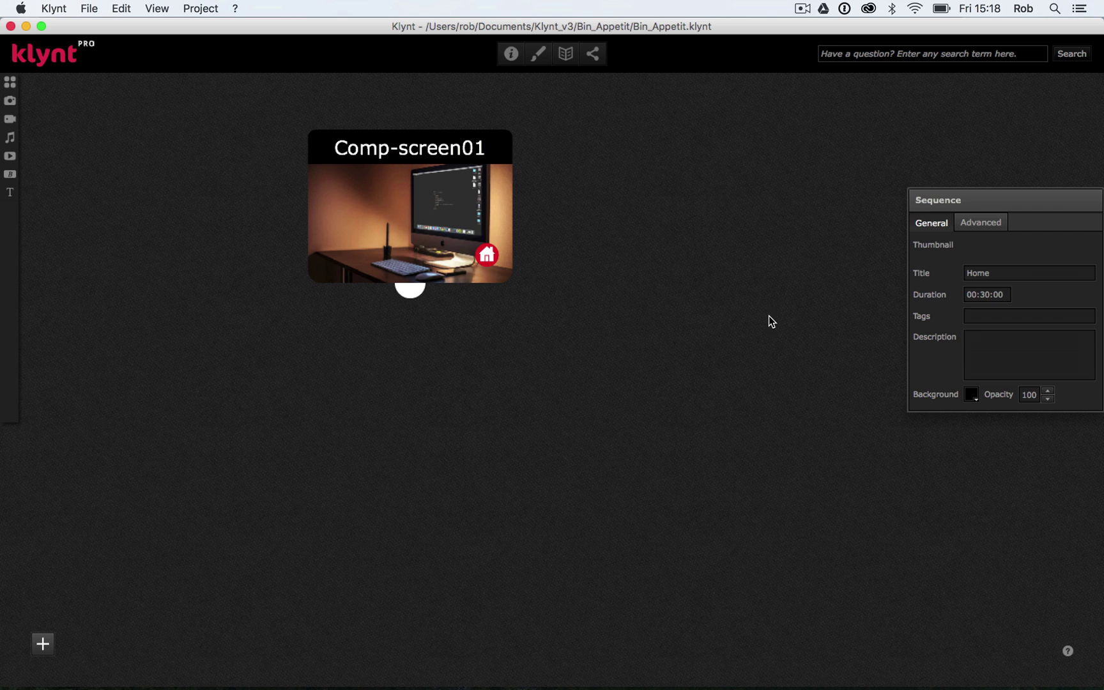
left_click(450, 208)
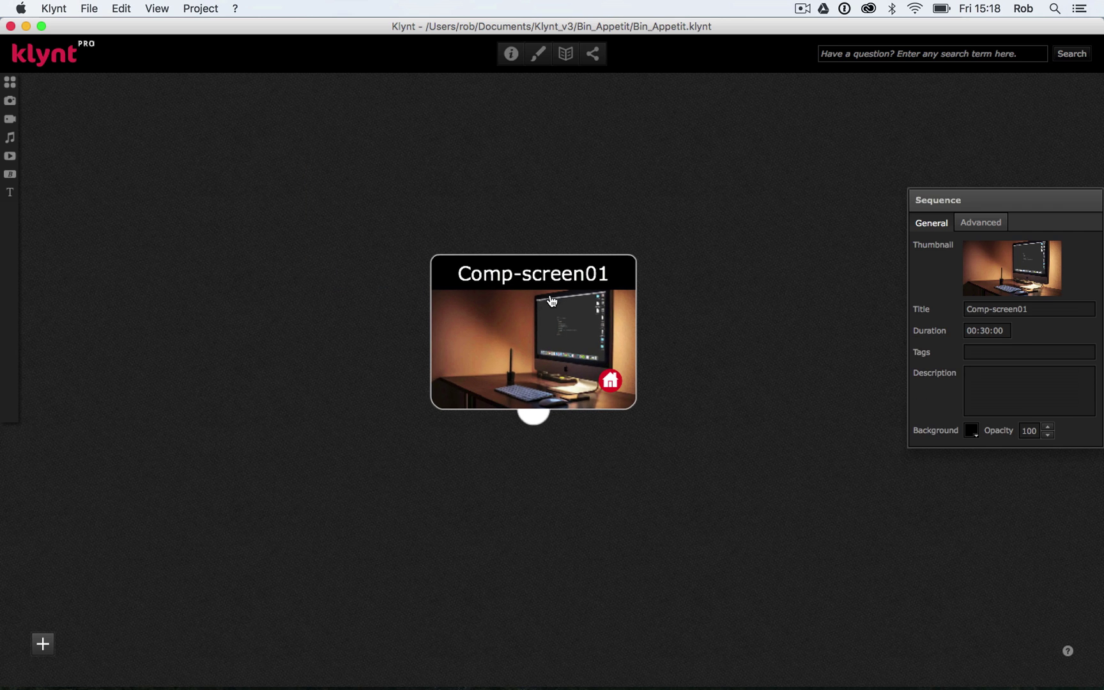
left_click(90, 9)
Step: Run the Comp-screen01 sequence to view the desk photo in Chrome, then close the preview
mouse_move(155, 201)
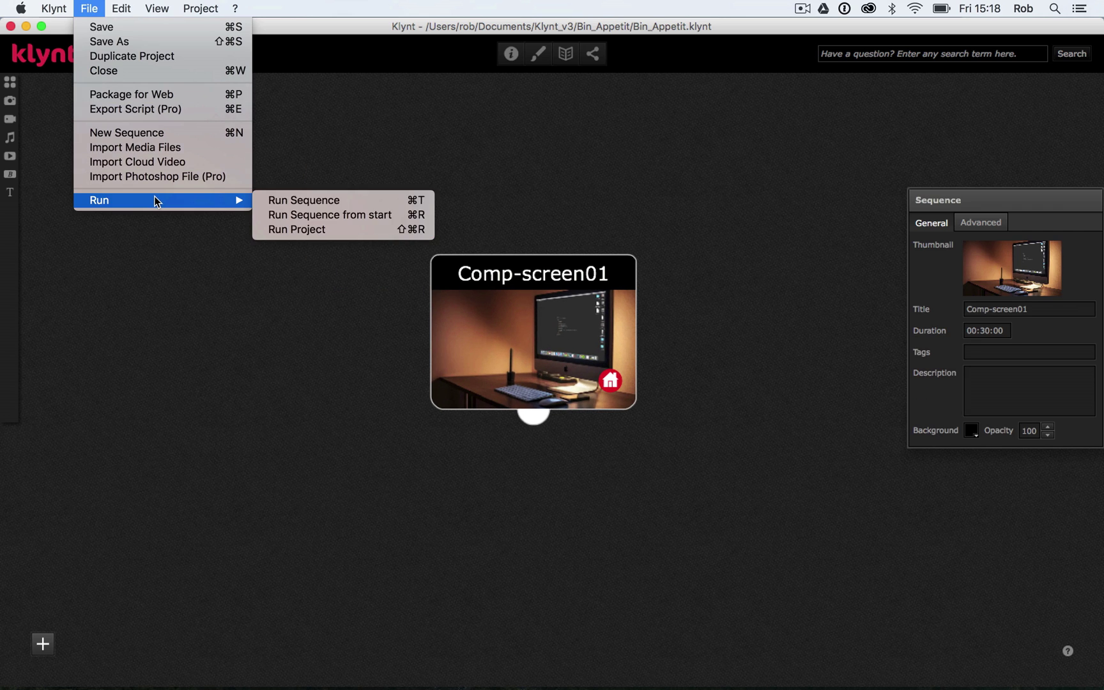
left_click(304, 200)
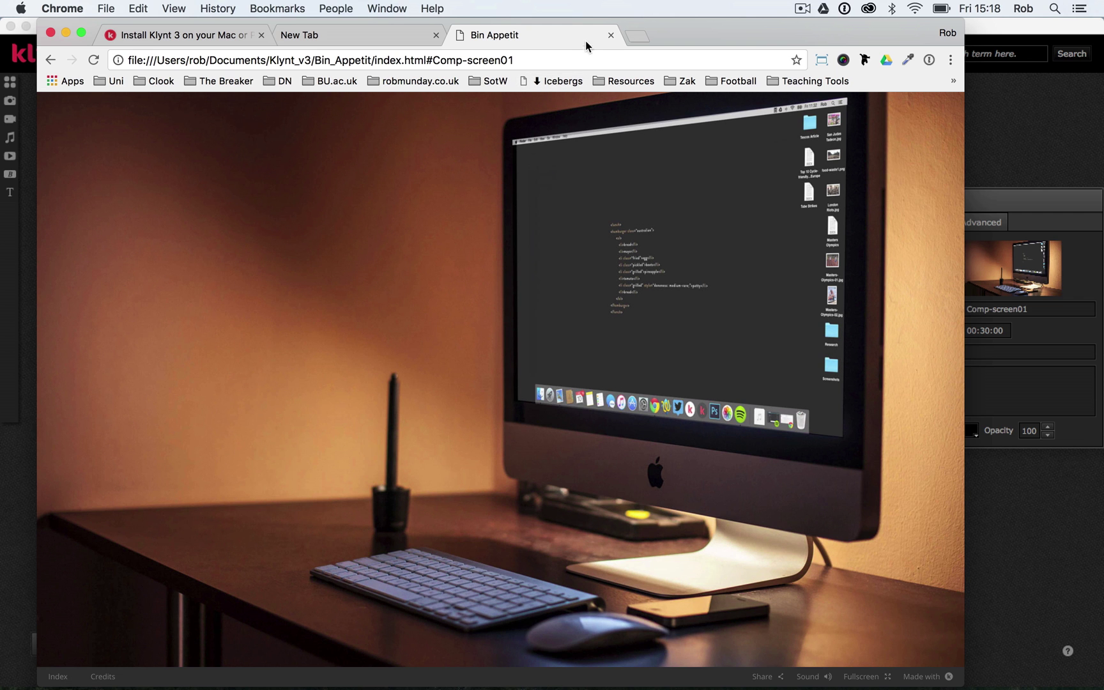
left_click(610, 37)
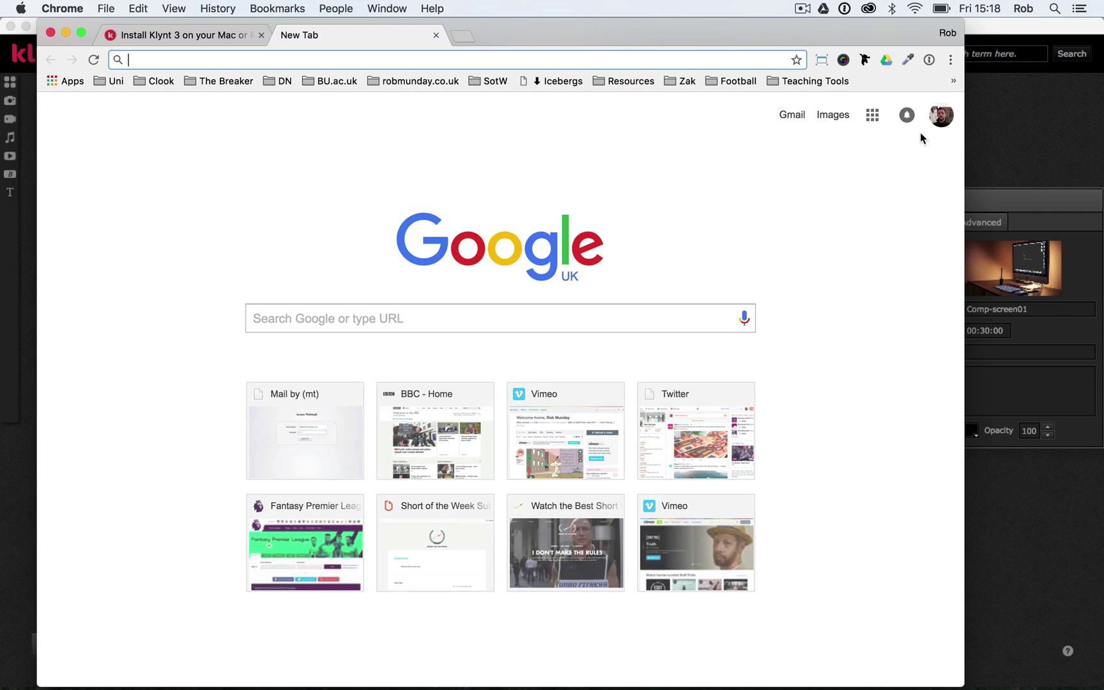
left_click(1013, 140)
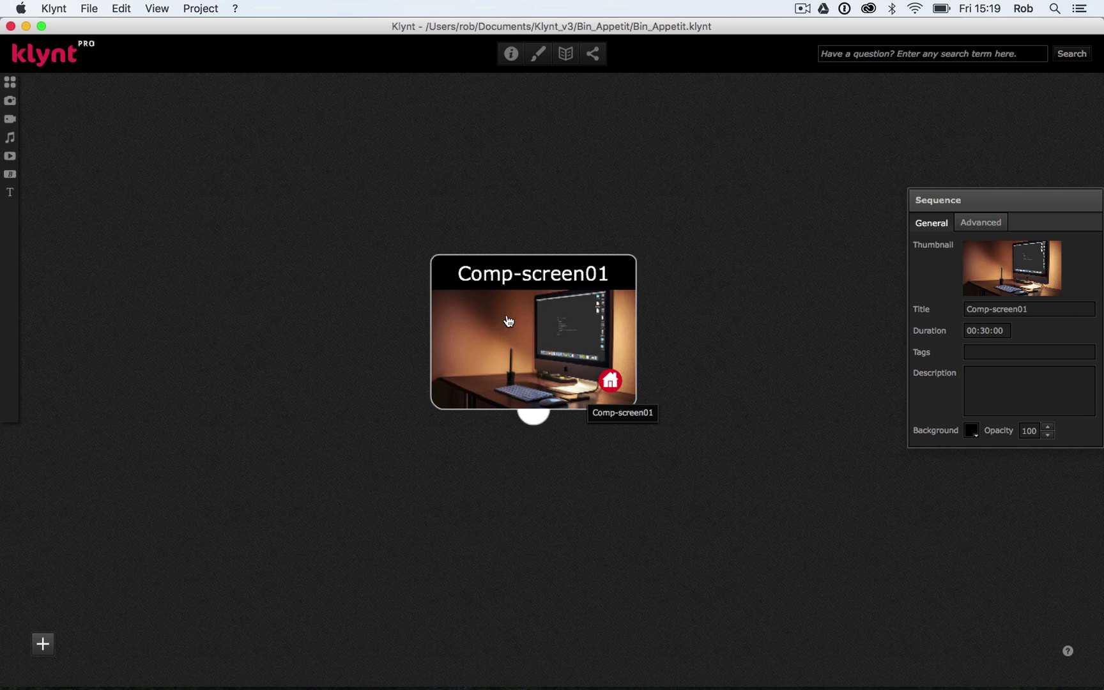
Step: Replace the sequence's Title field text with 'Title Screen'
left_click_drag(975, 201, 963, 200)
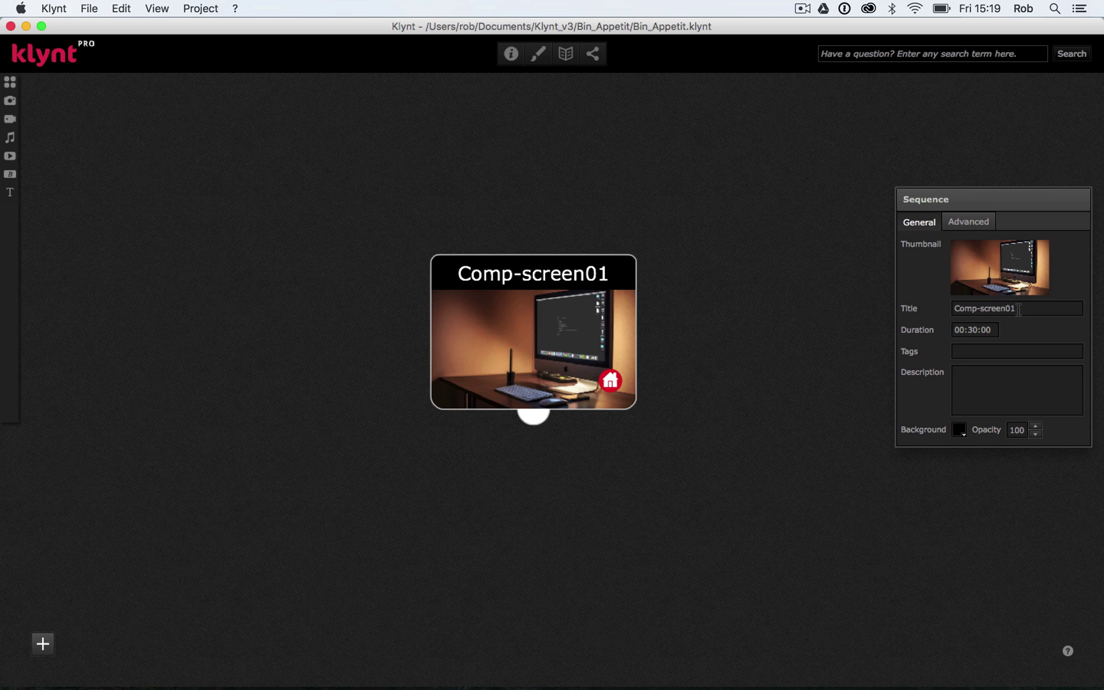
left_click_drag(1018, 309, 927, 309)
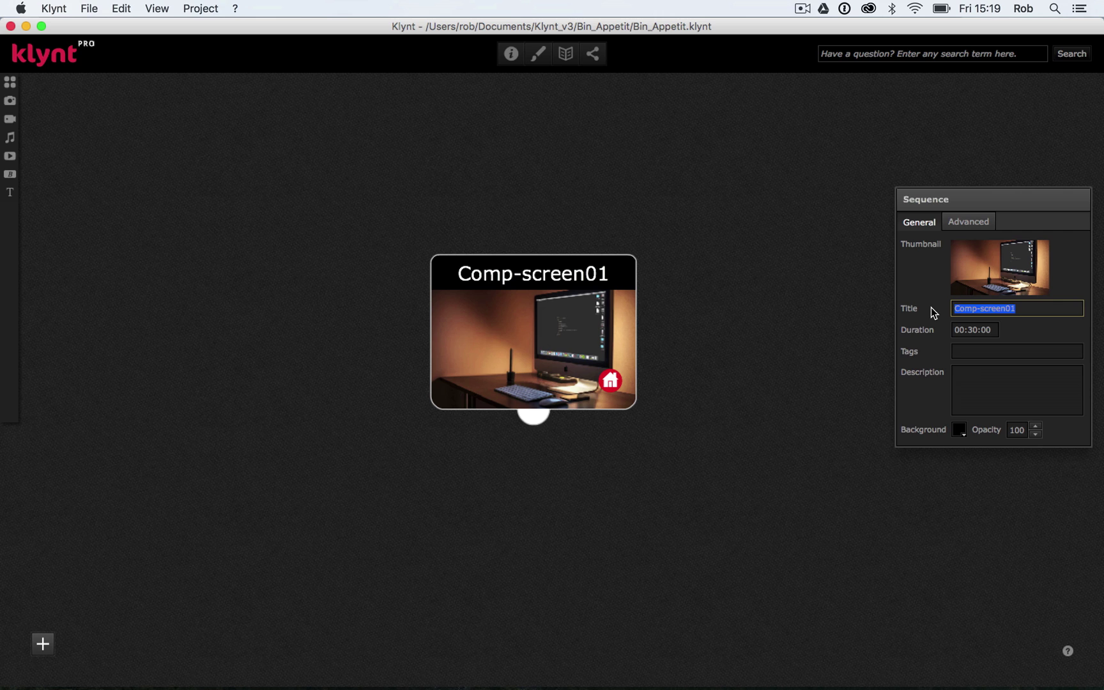
type("T")
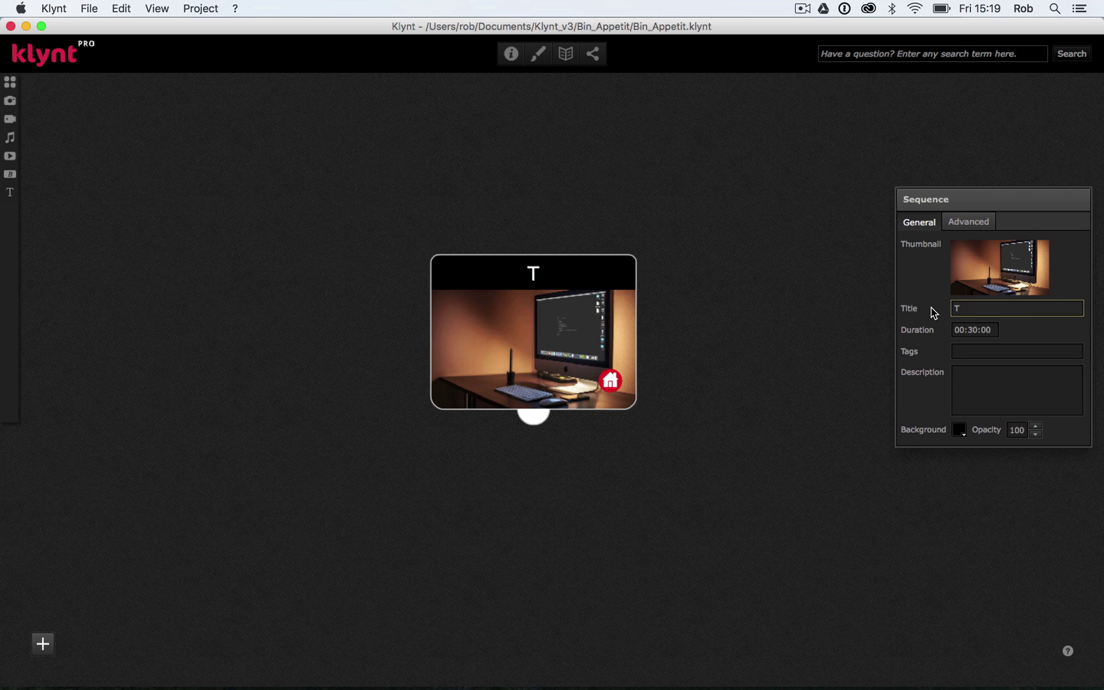
type("itle Screen")
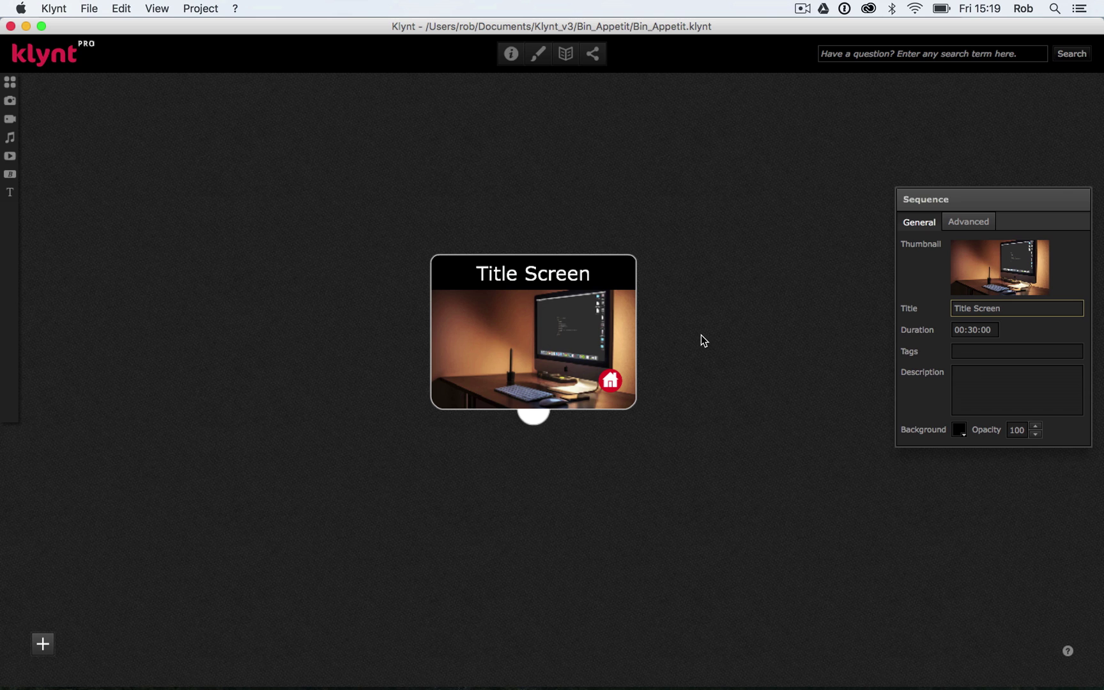
Step: Set the Title Screen sequence duration to 05:00:00
left_click(964, 332)
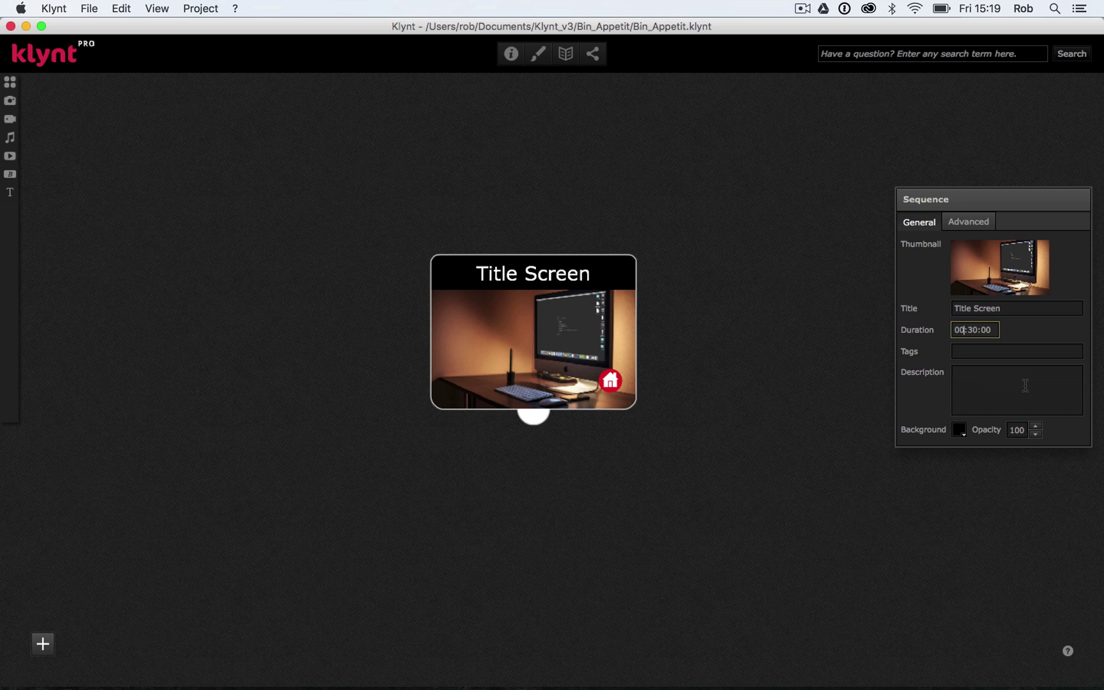
type("05:0")
key("Tab")
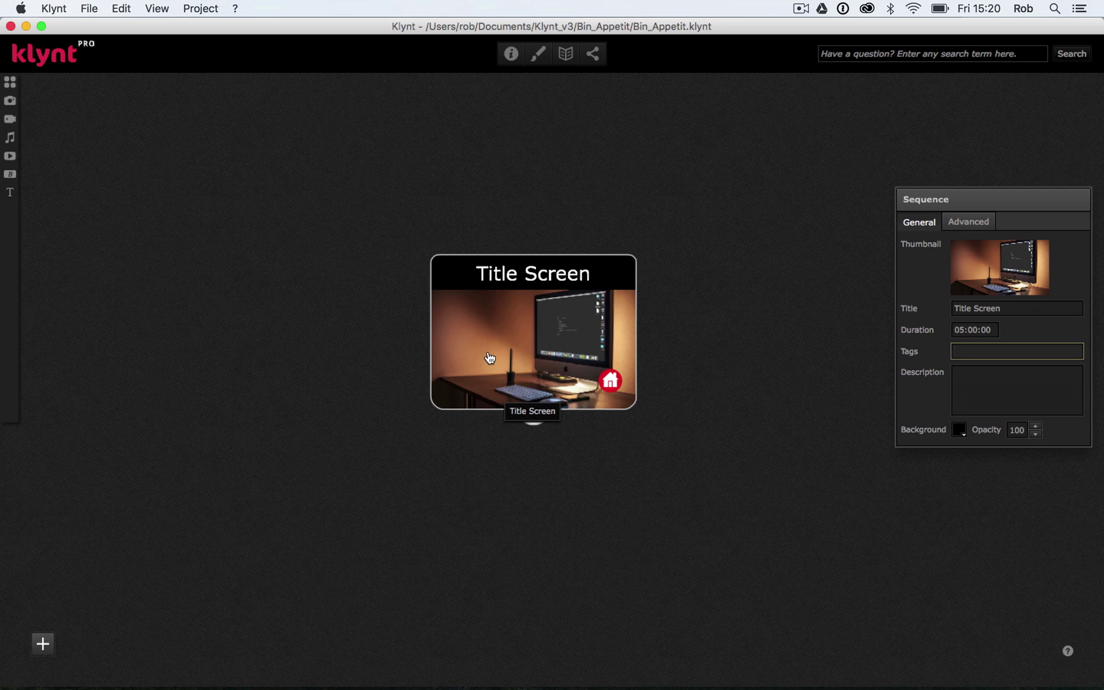
Step: Open the Title Screen sequence to show the Comp-screen01 image clip on its timeline
double_click(520, 335)
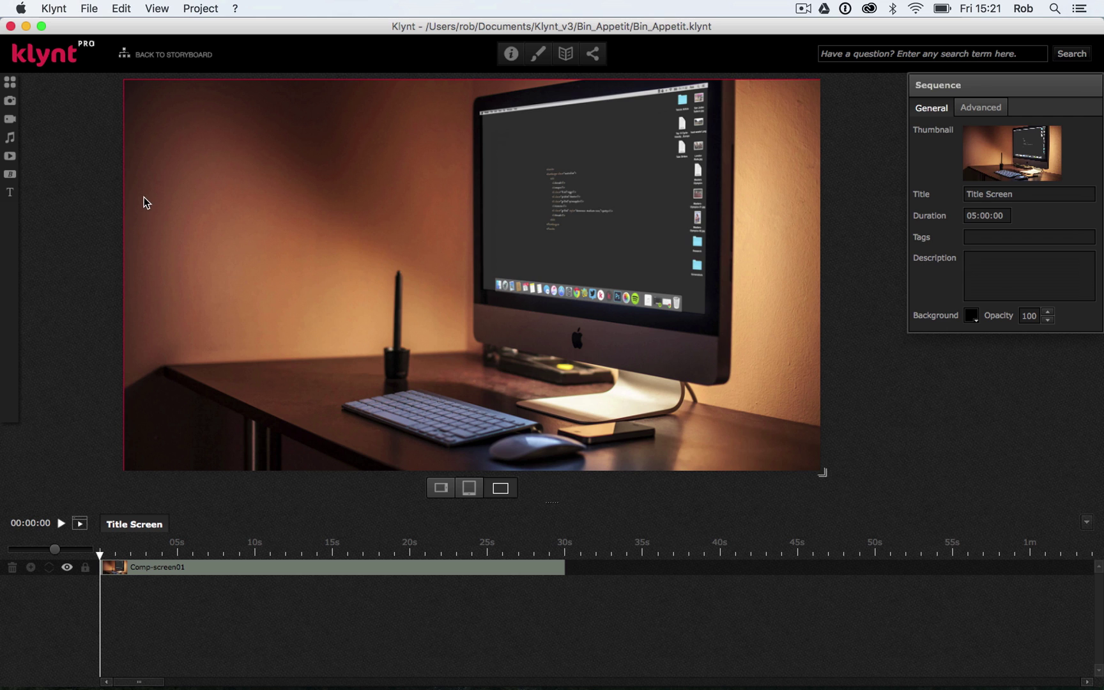
mouse_move(6, 196)
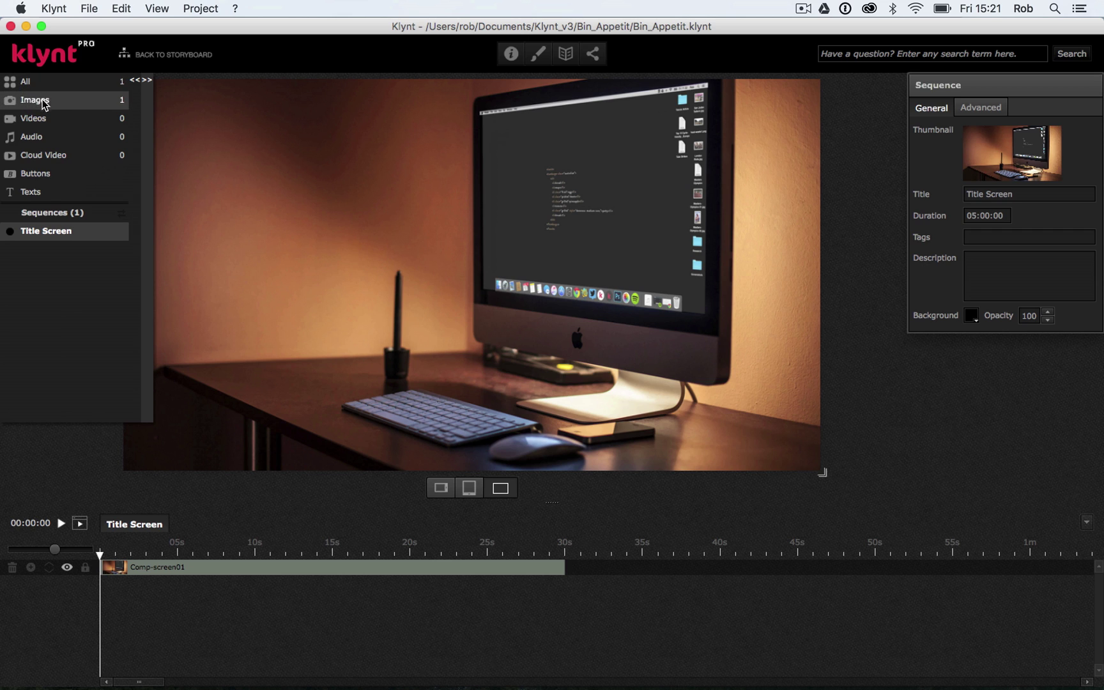
Step: Drag a Title 1 text preset from the Texts library onto the desk image
left_click(39, 175)
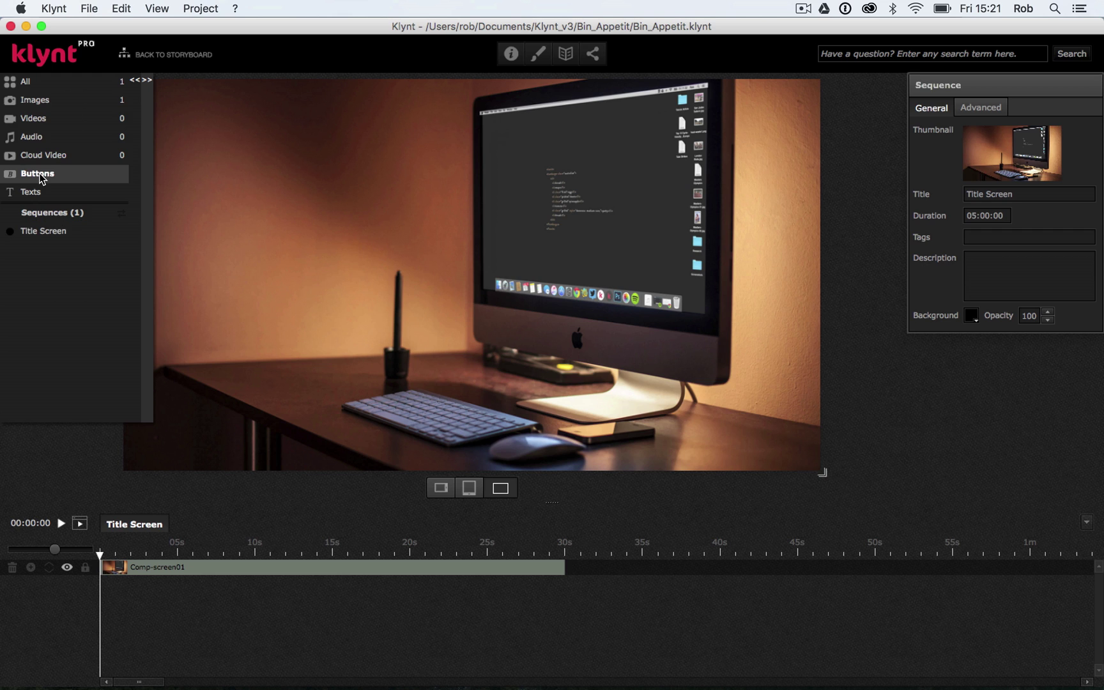
left_click(38, 191)
left_click(36, 177)
left_click(33, 194)
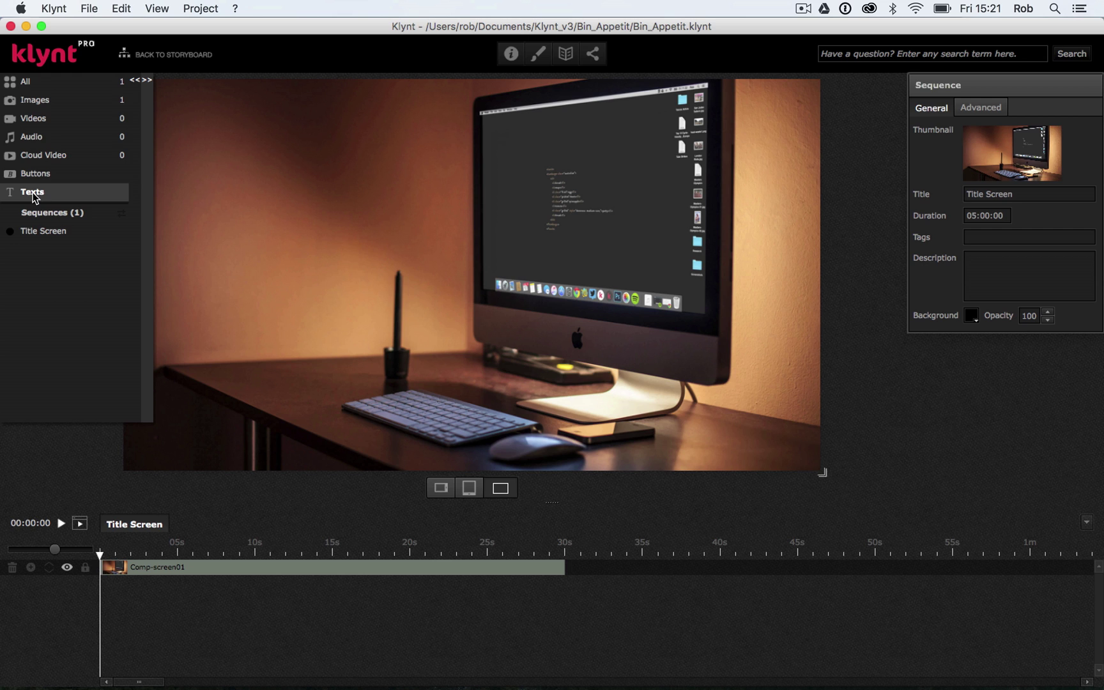
left_click(147, 81)
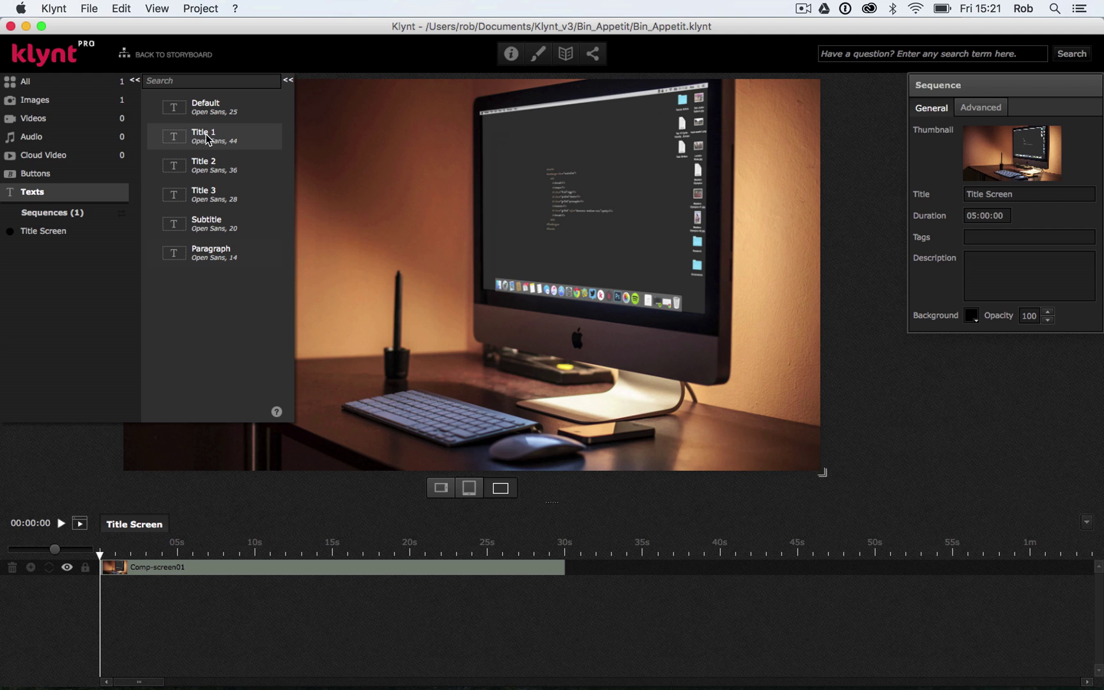
left_click_drag(176, 141, 389, 186)
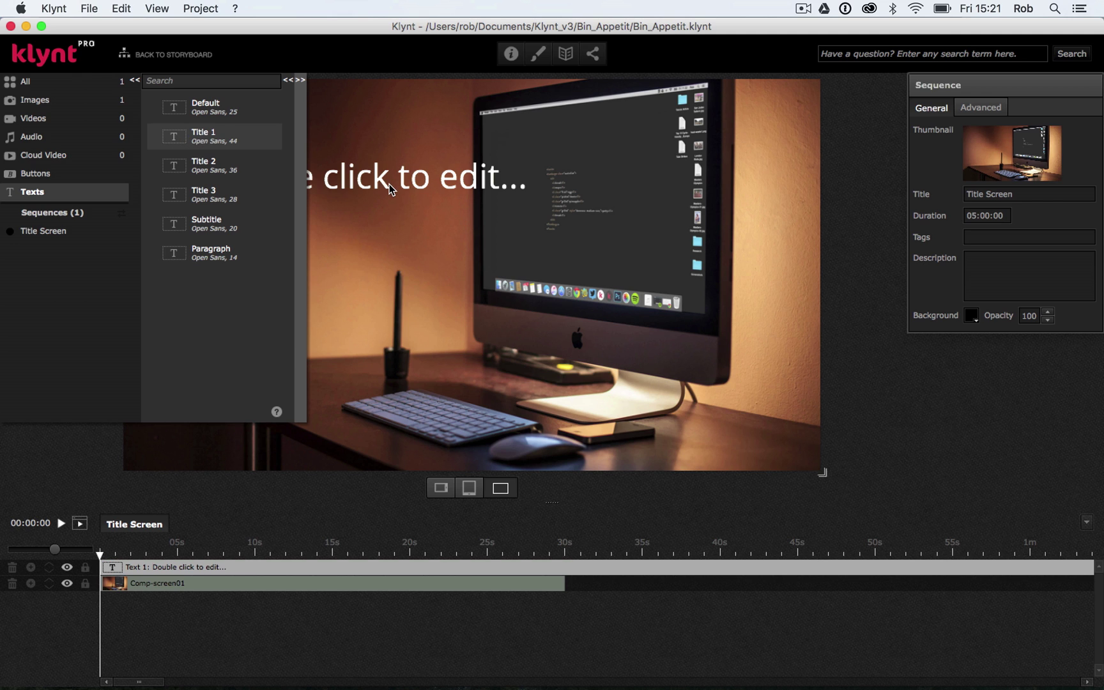
left_click(377, 220)
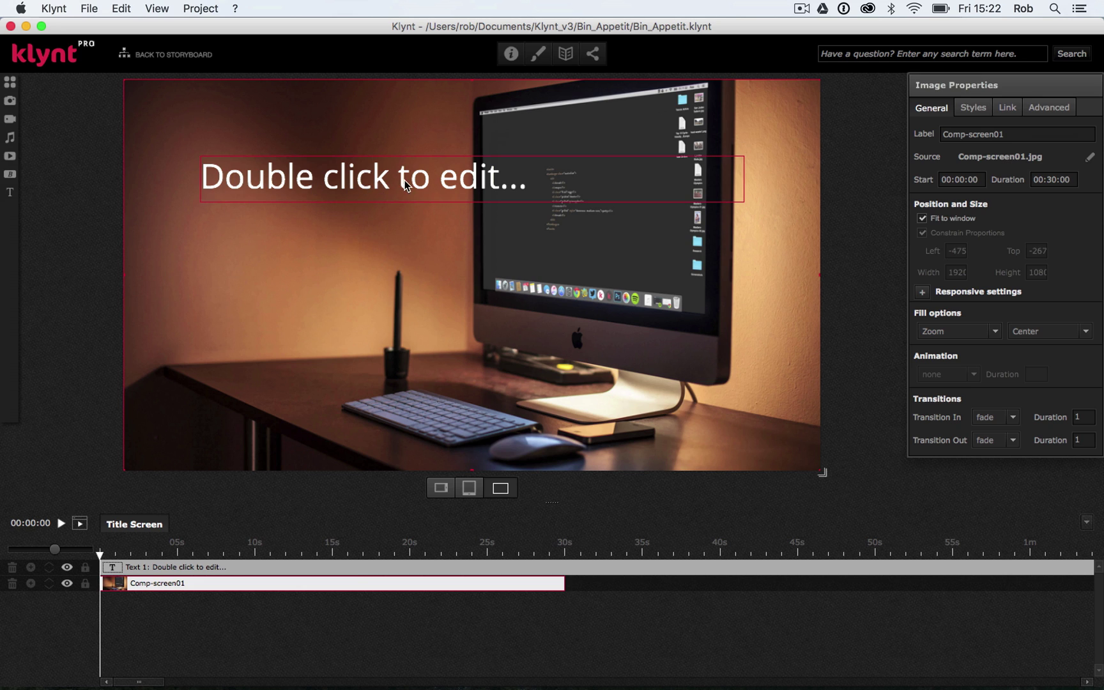
Step: Replace the placeholder title text with 'Bin Appetit'
double_click(331, 185)
left_click_drag(631, 269, 311, 244)
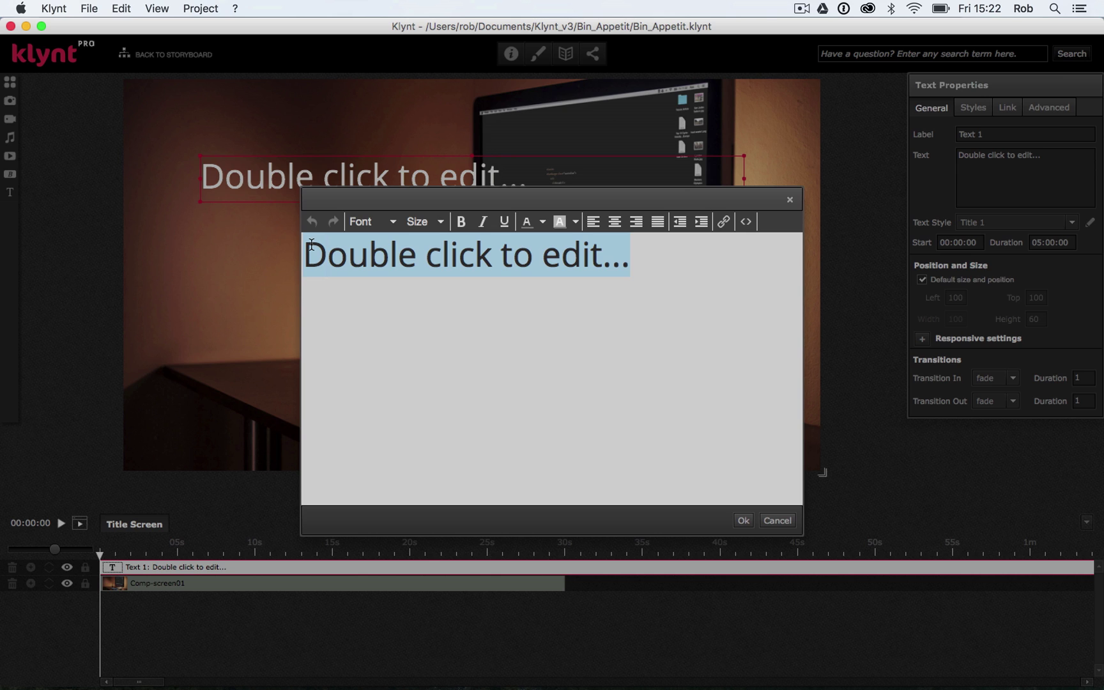
type("Bin ")
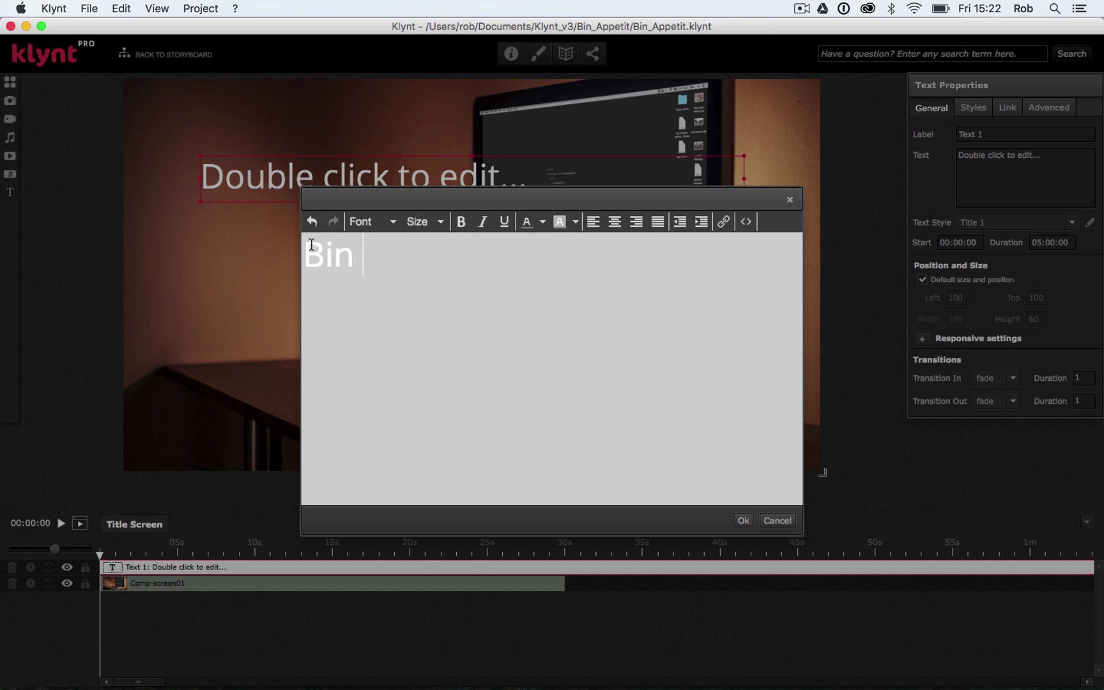
type("Appetit")
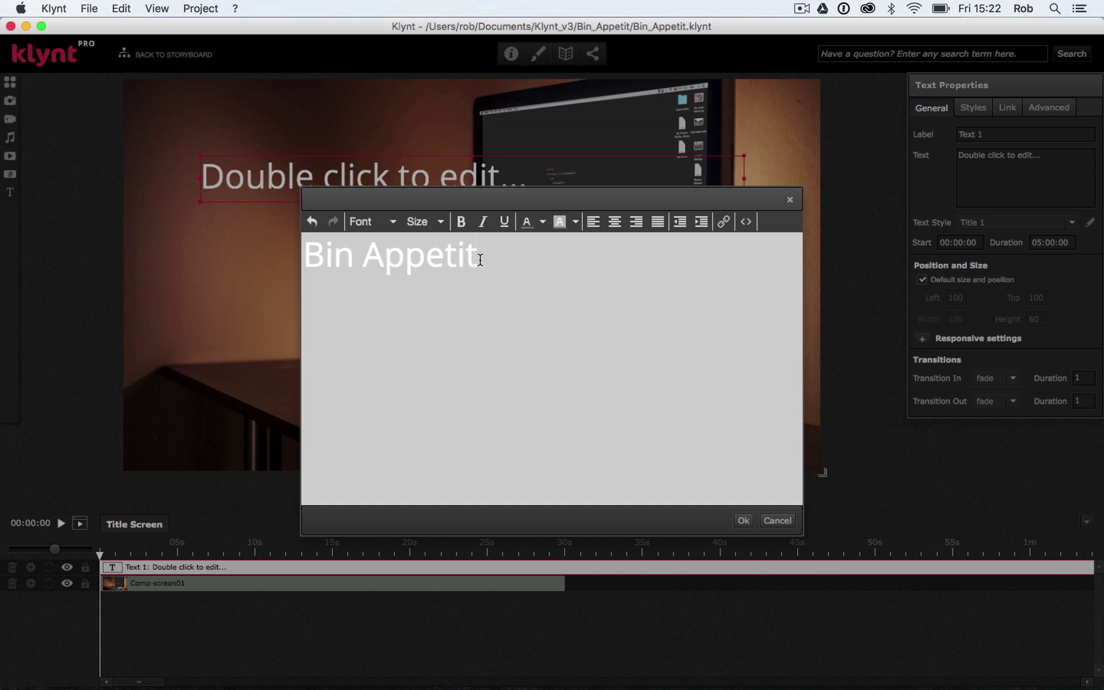
left_click(741, 520)
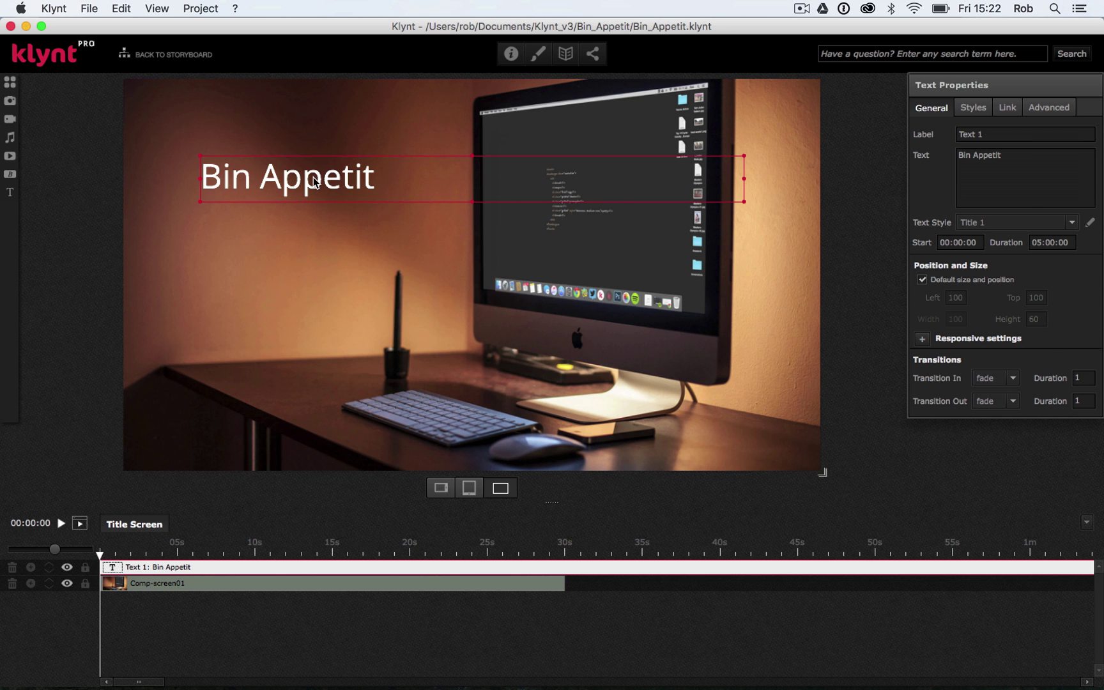
Step: Move the Bin Appetit title to the upper-left corner, around Left 39, Top 27
left_click_drag(299, 180, 474, 234)
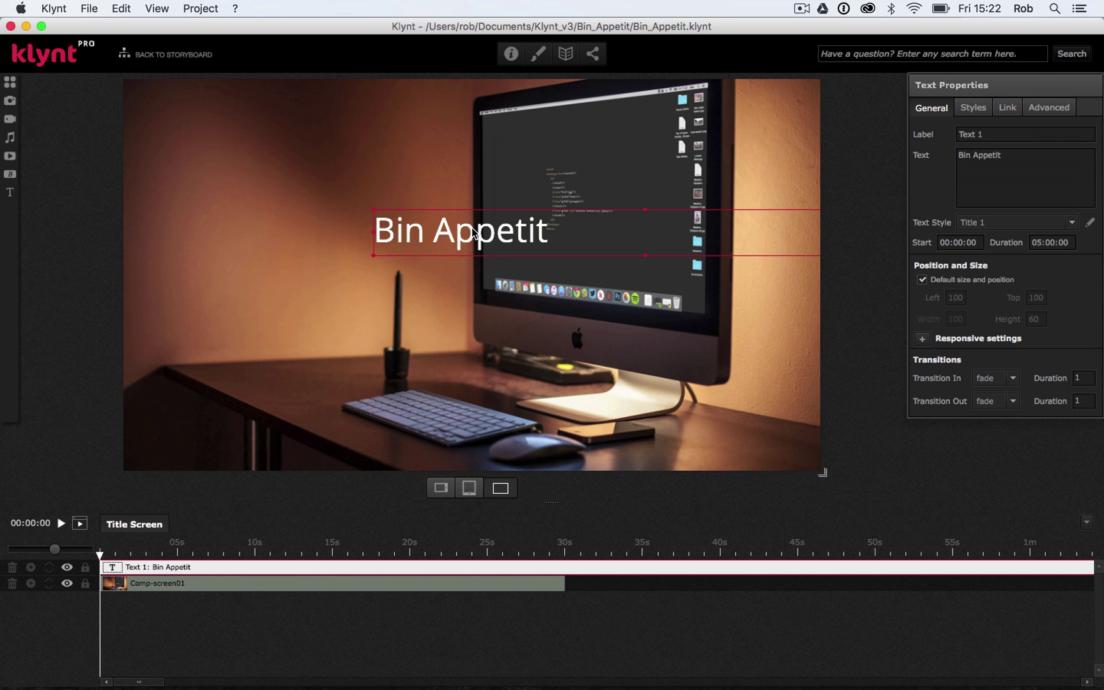
left_click_drag(474, 233, 258, 128)
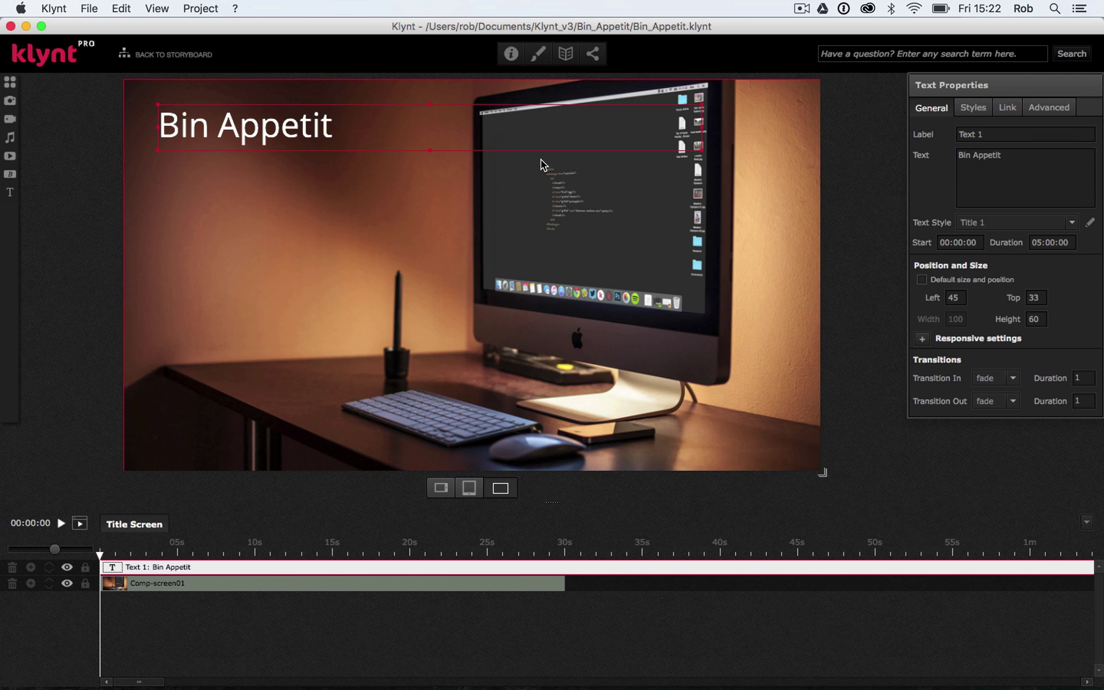
left_click_drag(702, 125, 452, 123)
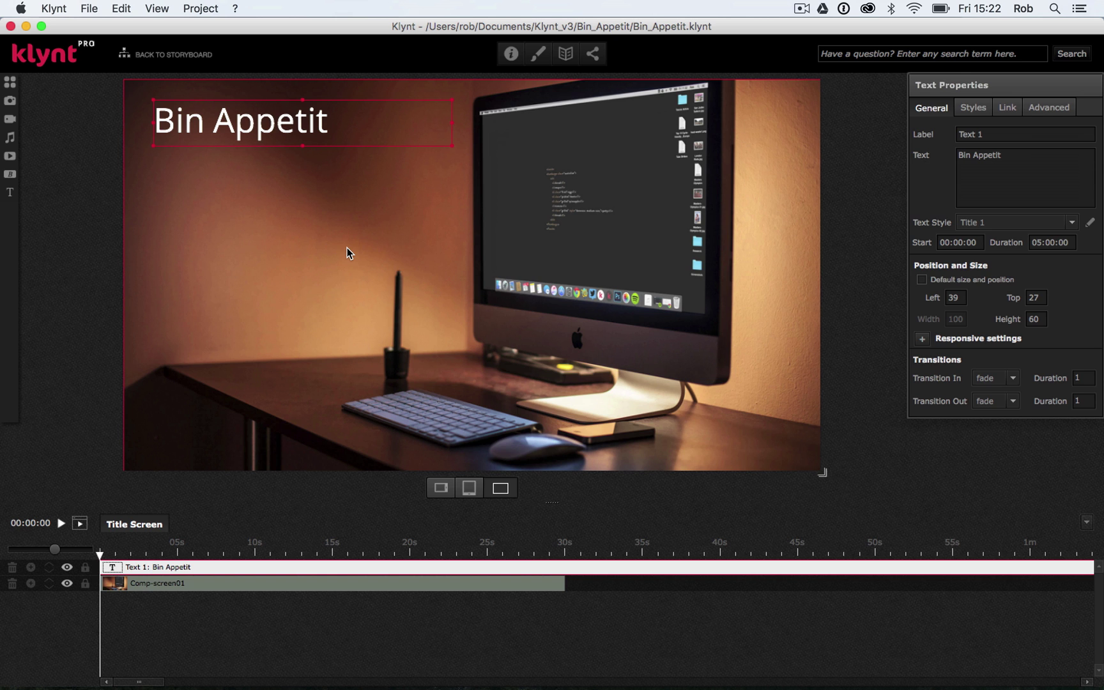
Step: Format the Bin Appetit title text as bold Arvo, 54px, in yellow
double_click(209, 127)
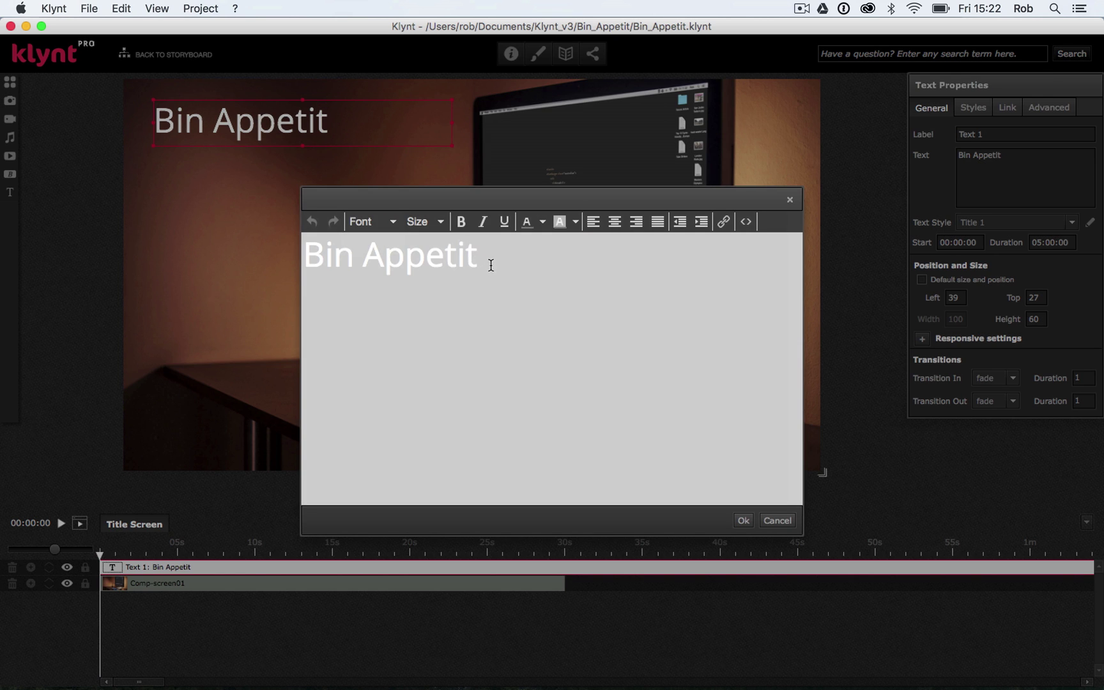
left_click_drag(490, 262, 304, 252)
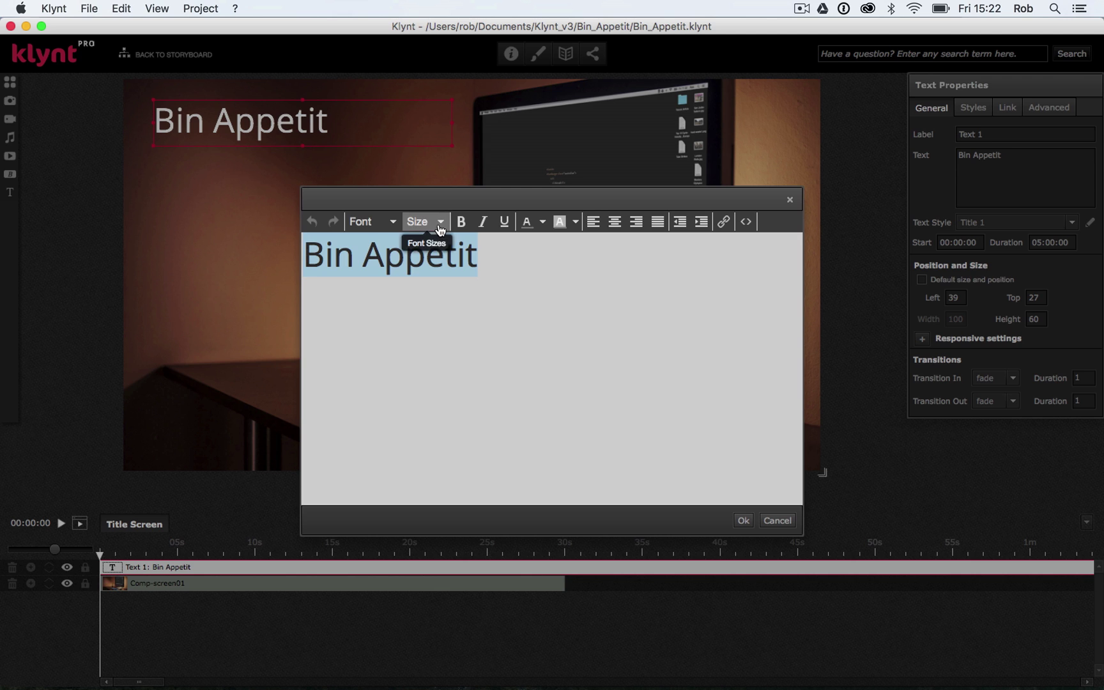
left_click(460, 222)
left_click(387, 224)
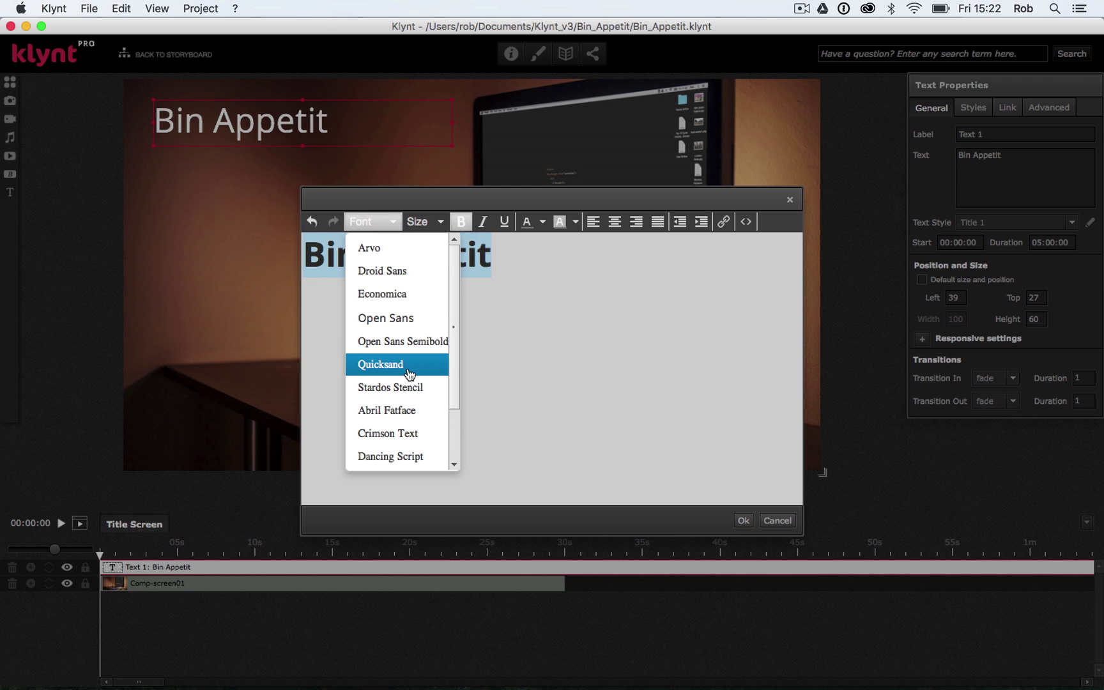
scroll(409, 373, "down", 3)
scroll(410, 374, "up", 3)
left_click(395, 252)
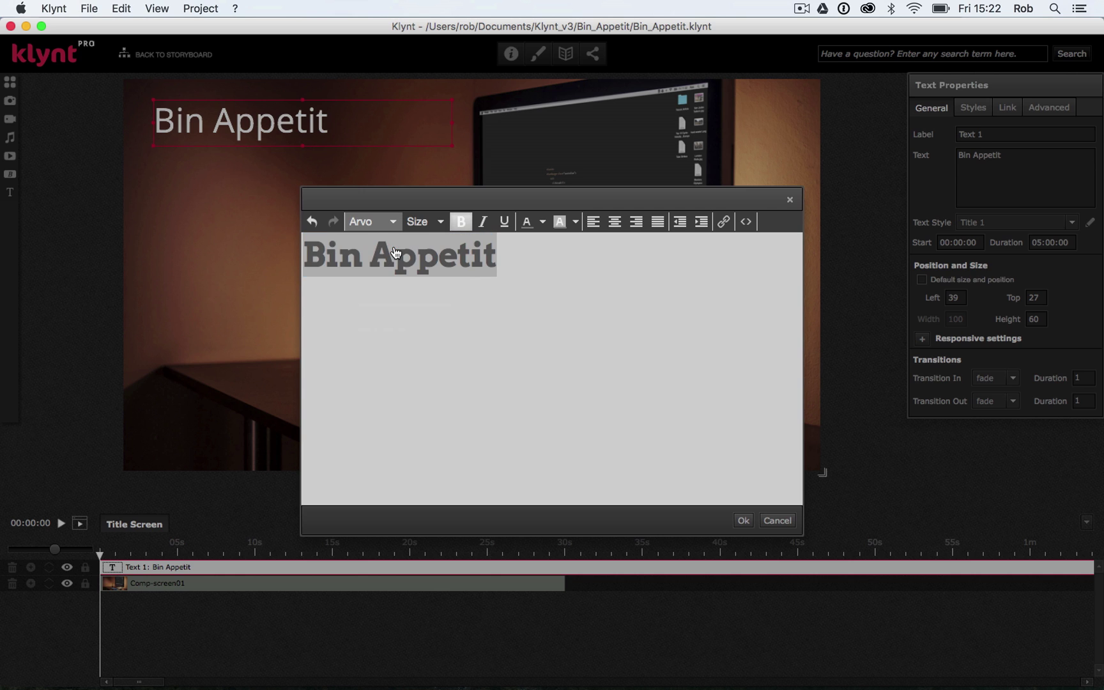
left_click(434, 223)
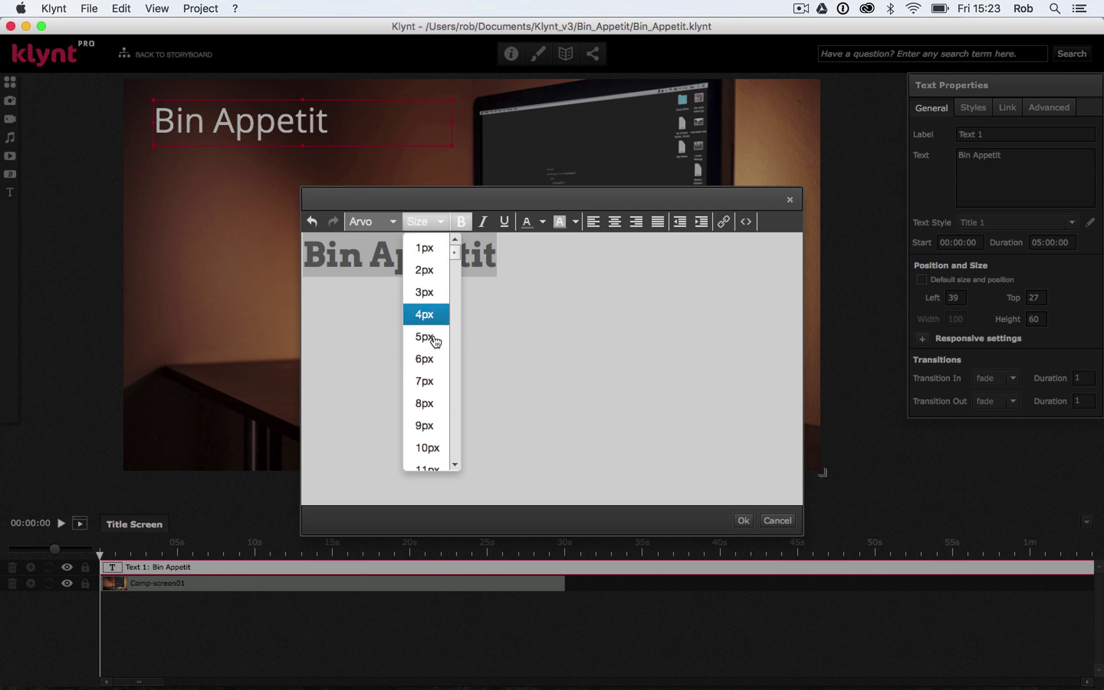
scroll(427, 351, "down", 15)
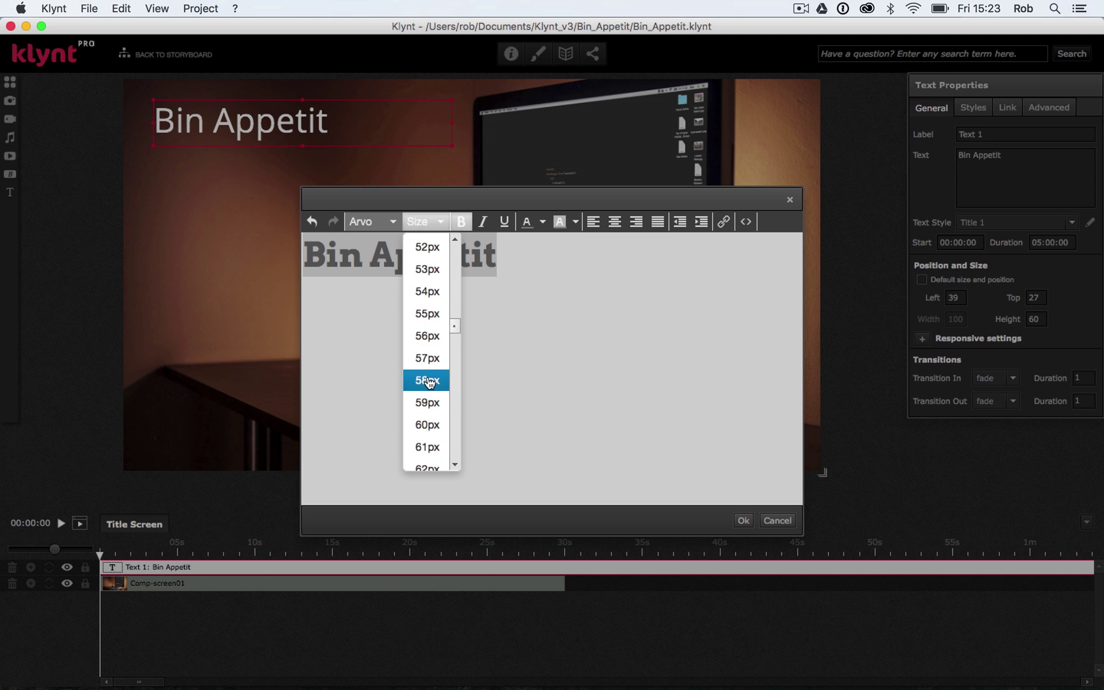
left_click(427, 292)
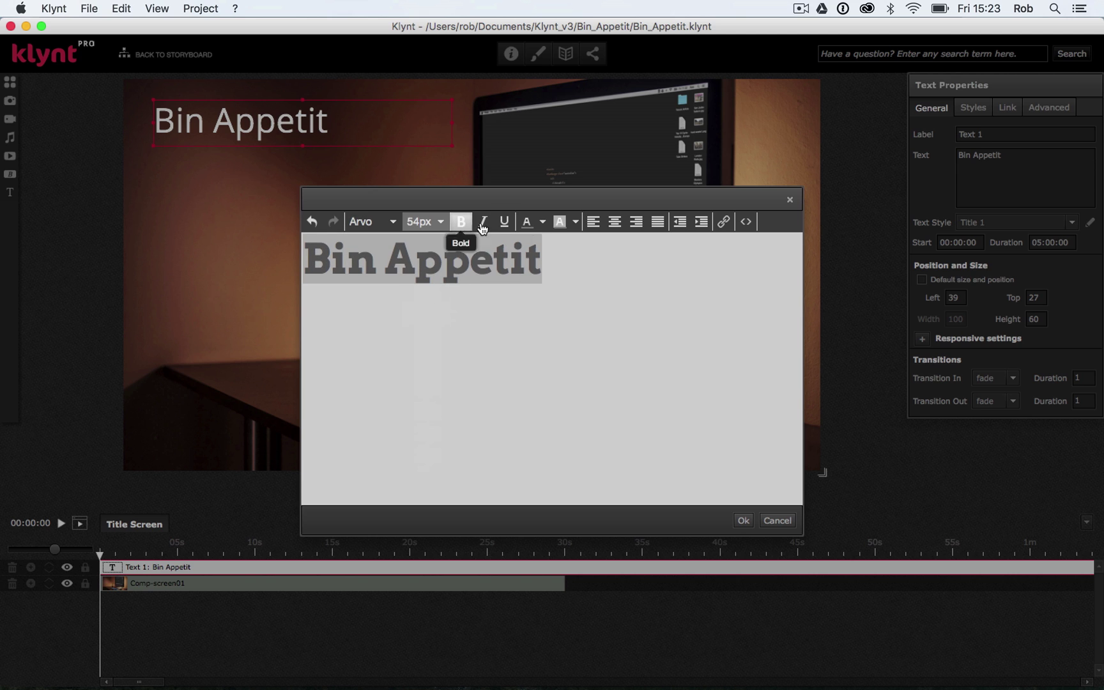
left_click(543, 225)
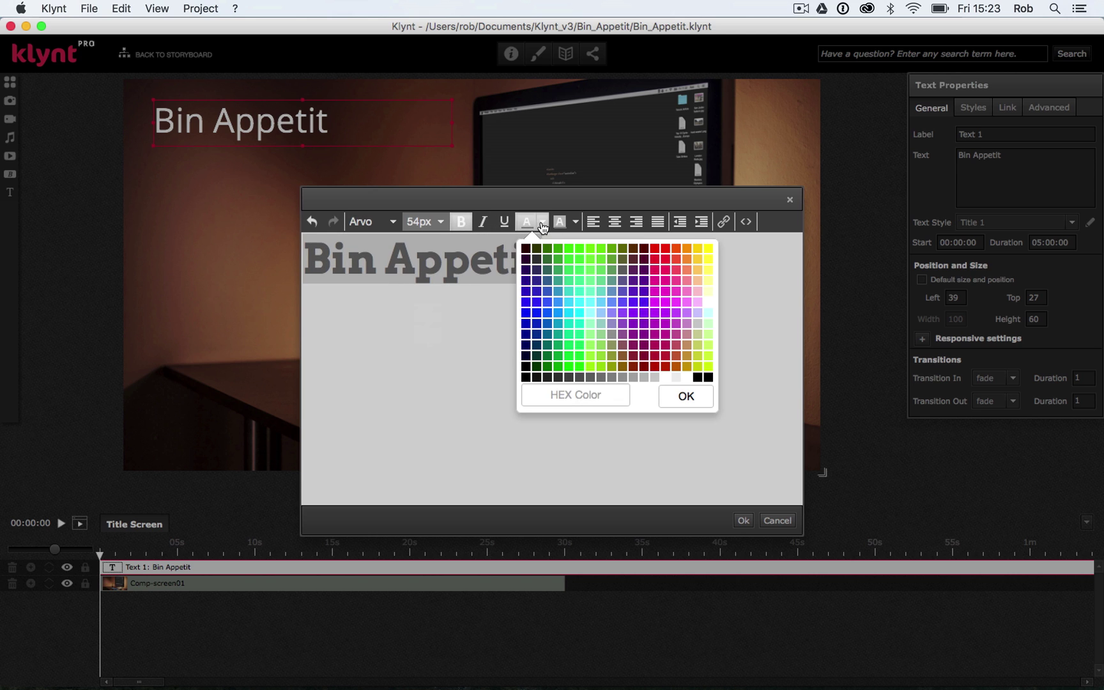
left_click(709, 253)
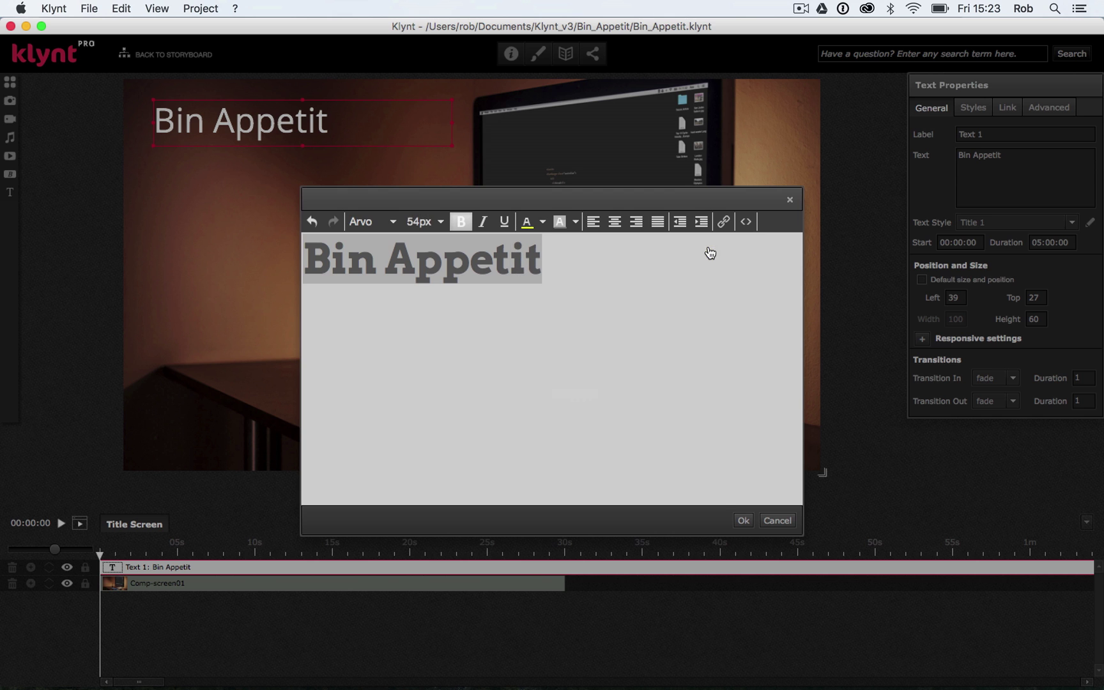
left_click(743, 522)
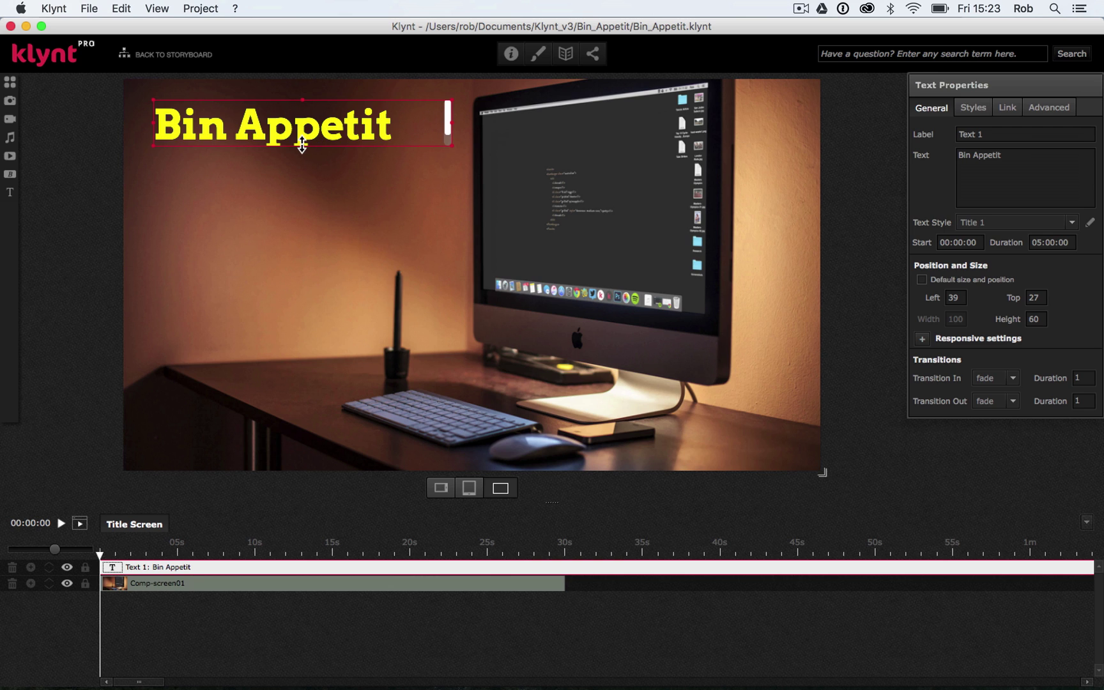
Step: Stretch the Bin Appetit text box down so its height reads 76
left_click_drag(302, 144, 302, 157)
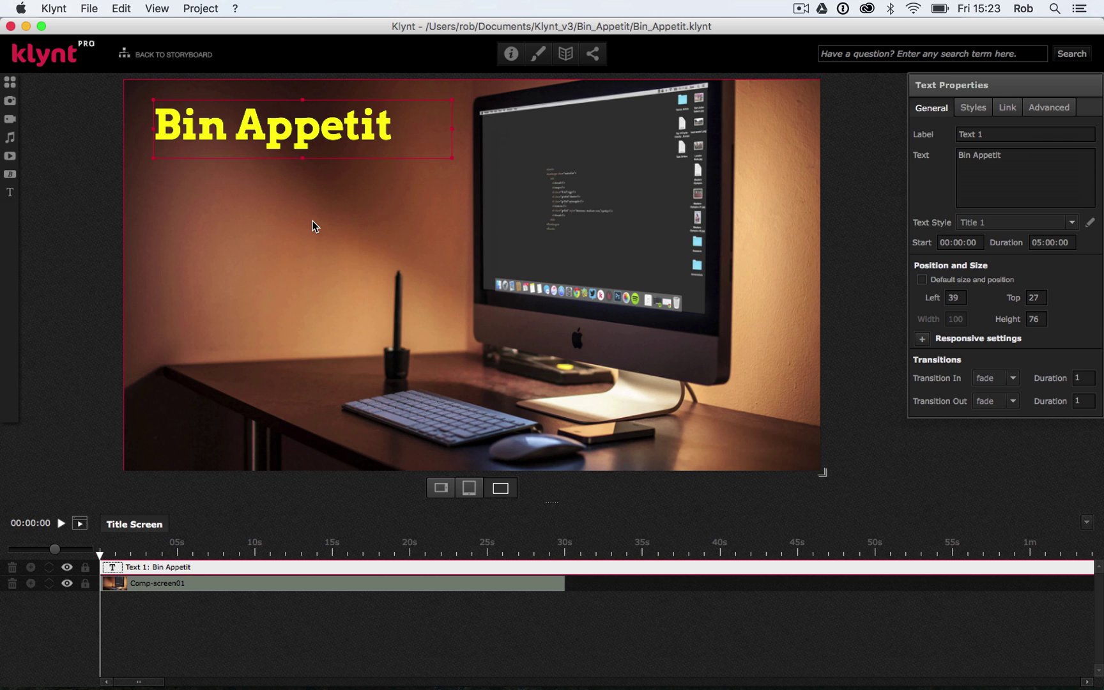
left_click(184, 205)
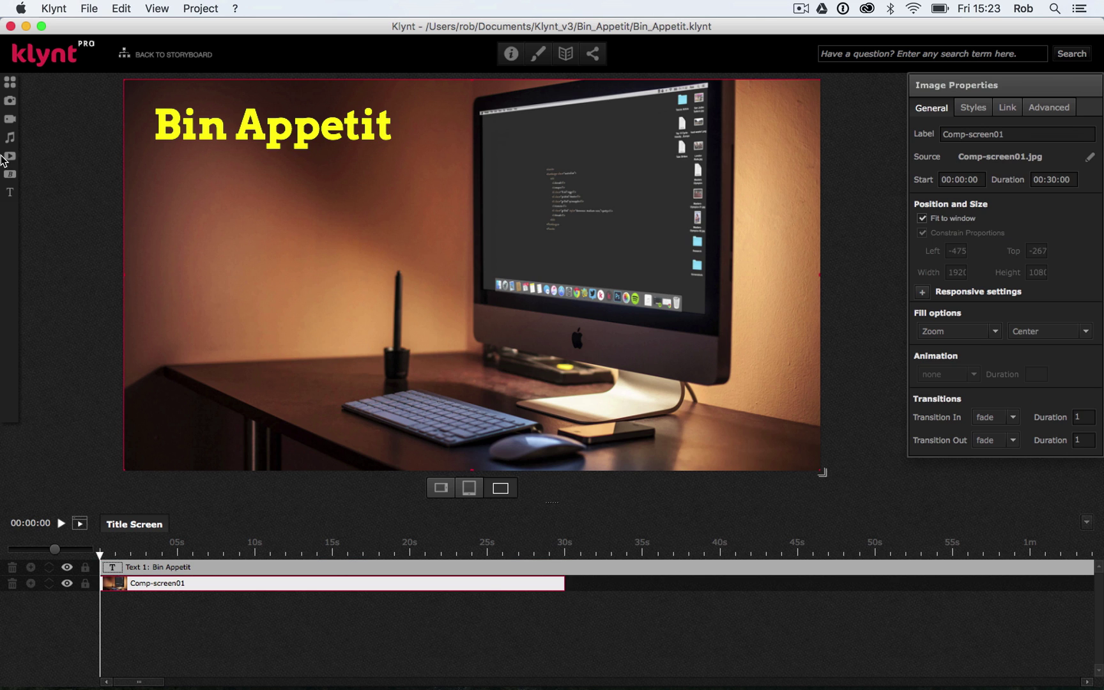
Step: Add a Title 3 text element and place it just below the title
left_click(10, 191)
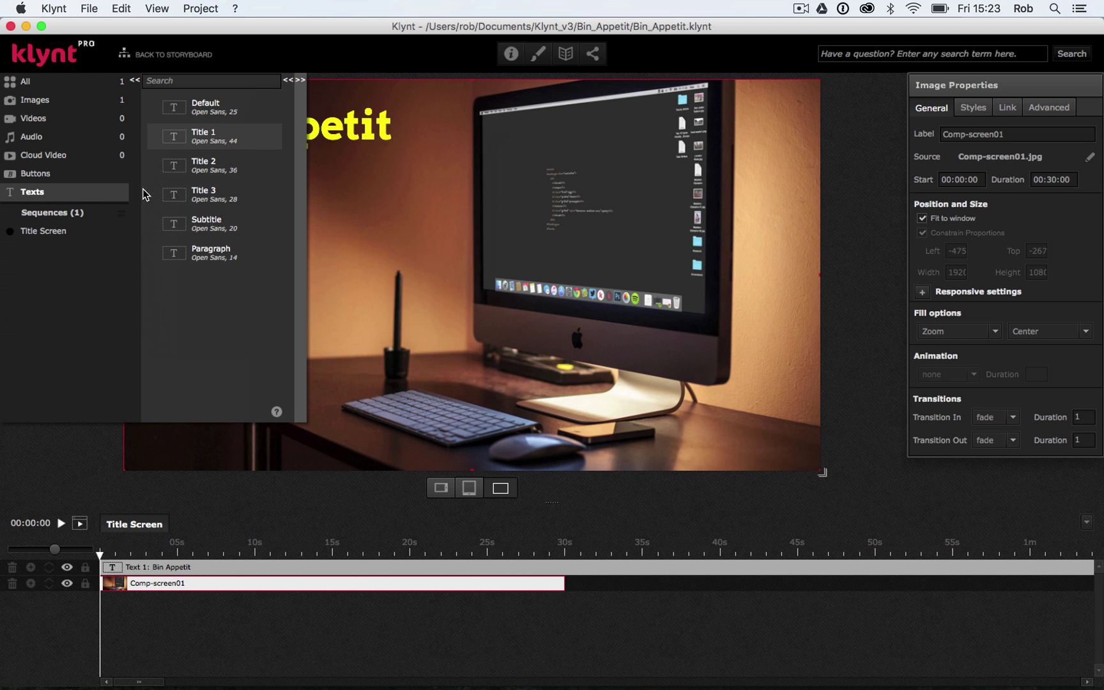
left_click_drag(168, 196, 362, 219)
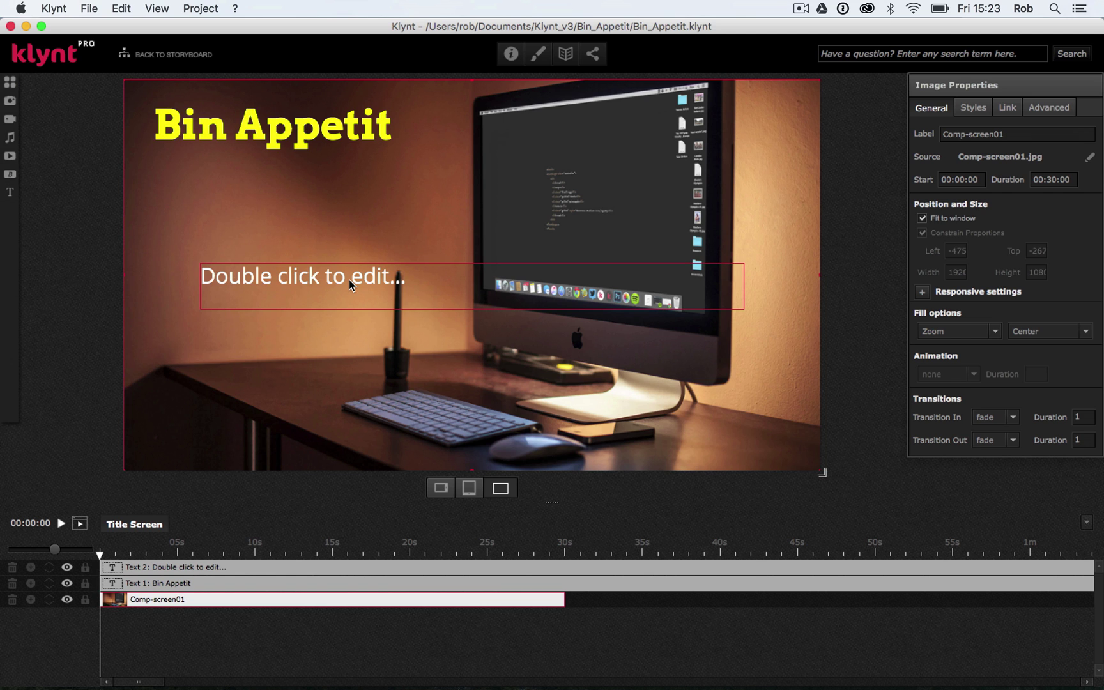
left_click(350, 284)
left_click_drag(340, 278, 313, 185)
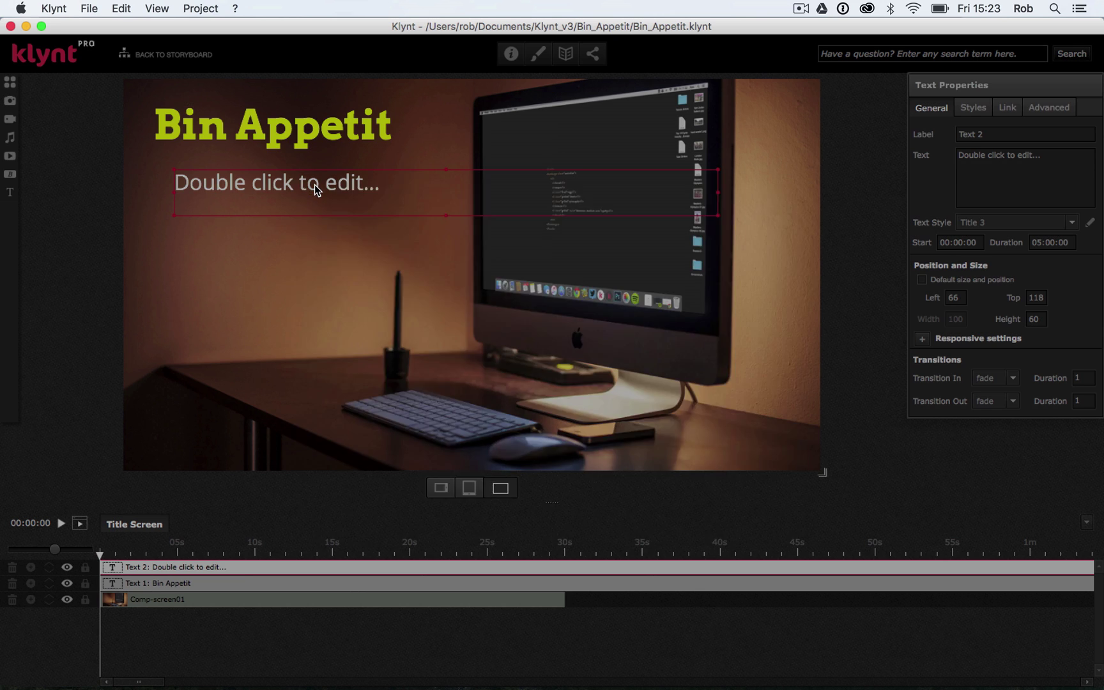
Step: Change its text to 'An Interactive Documentary by' followed by the author's name
double_click(314, 185)
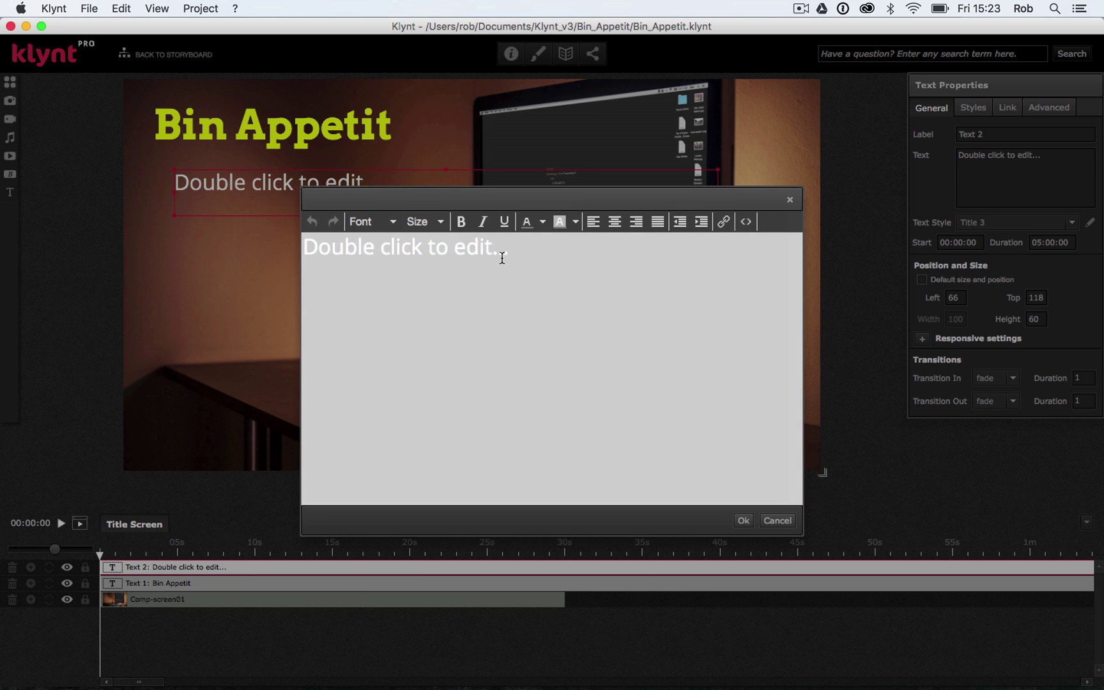
left_click_drag(511, 249, 306, 248)
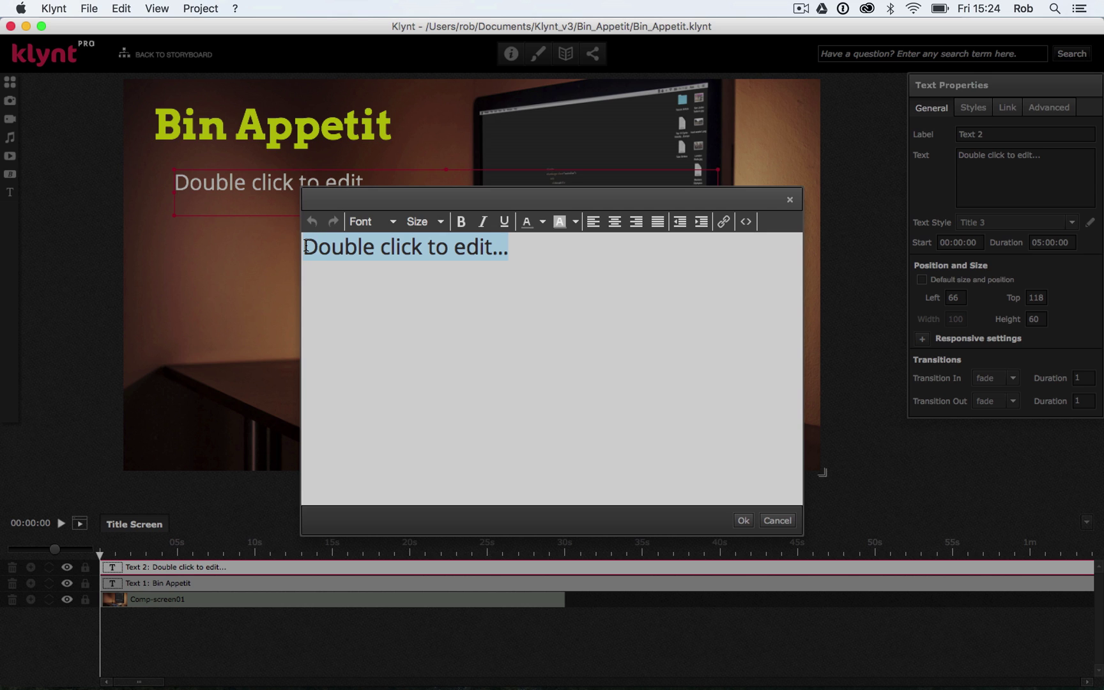
type("An")
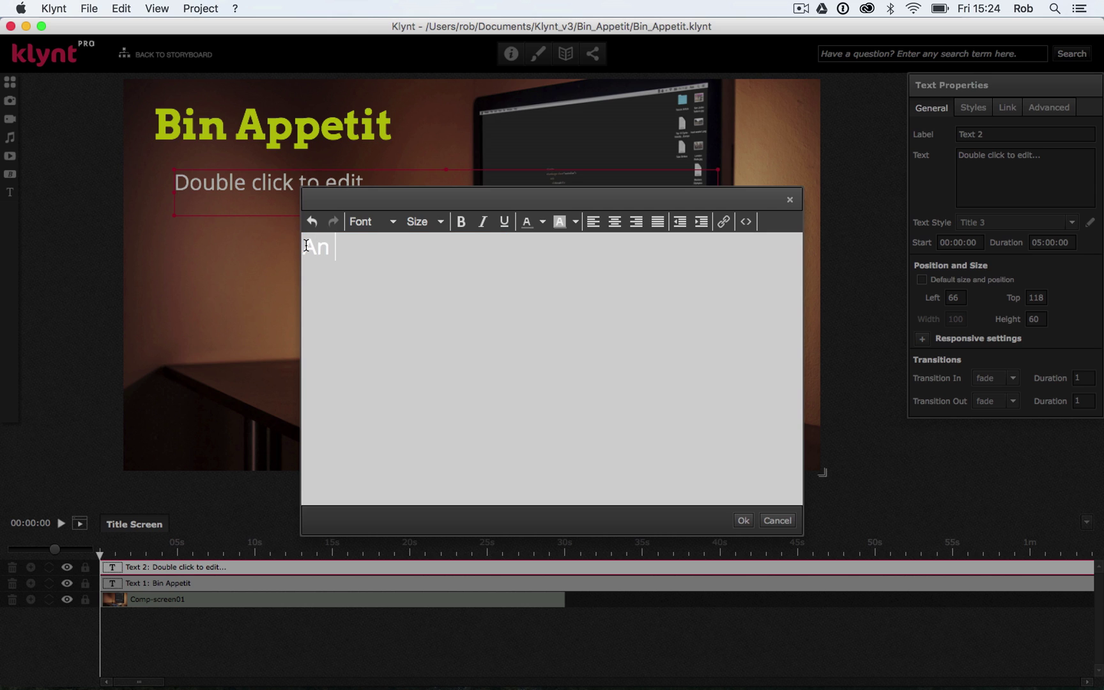
type(" Interact")
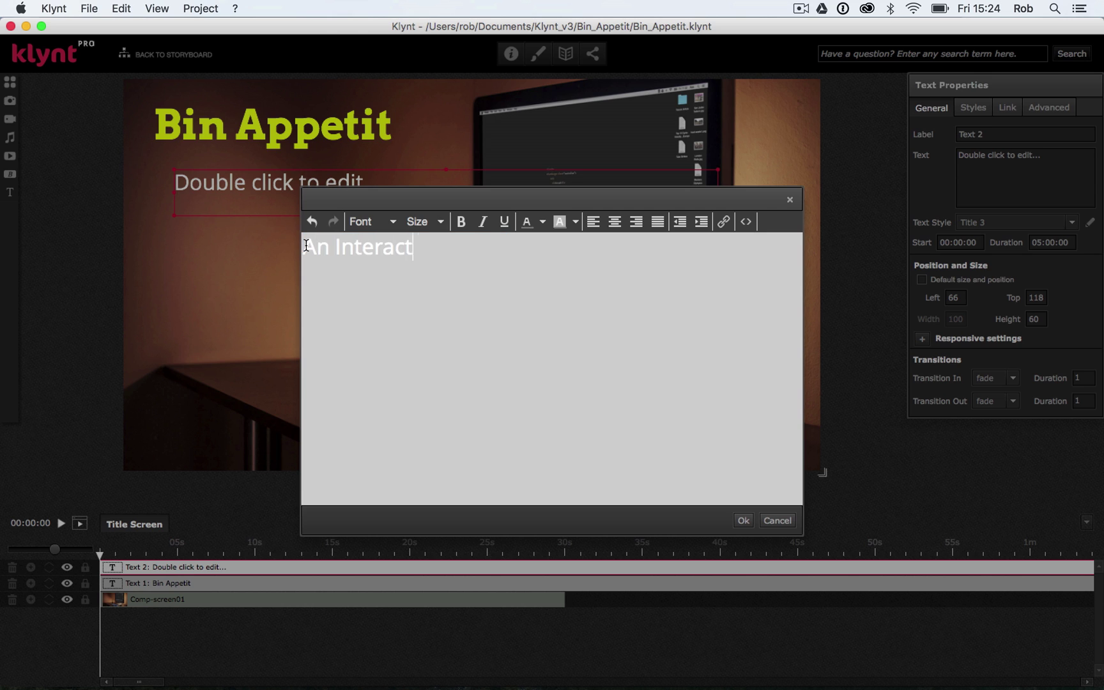
type("ive Documenta")
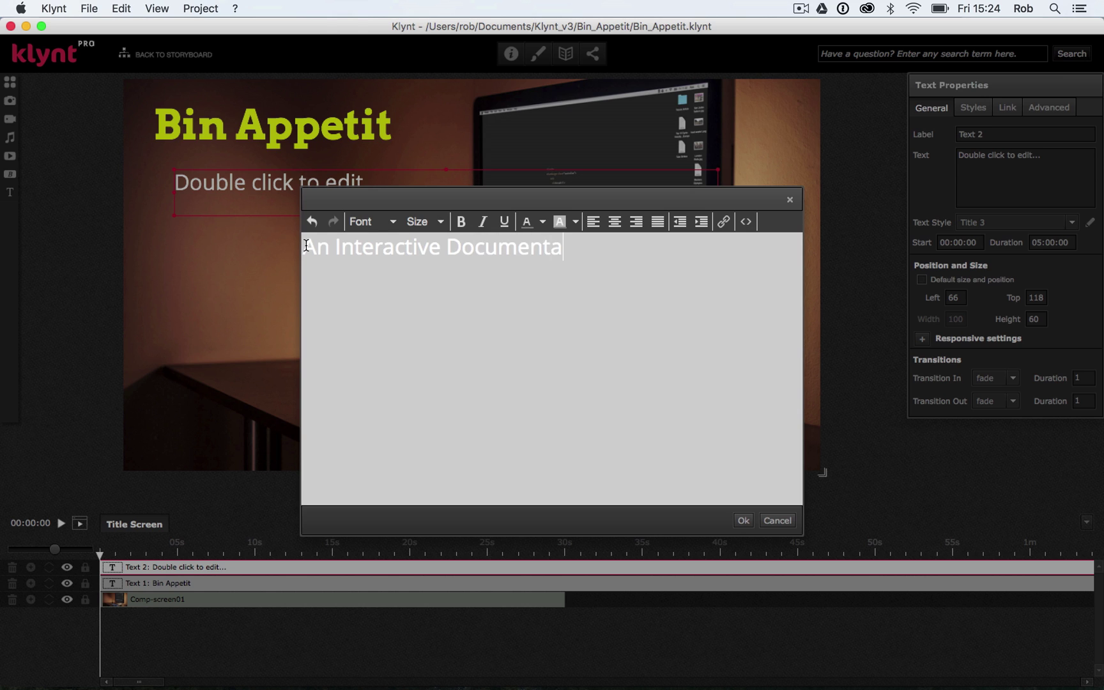
type("ry by Rob Munday")
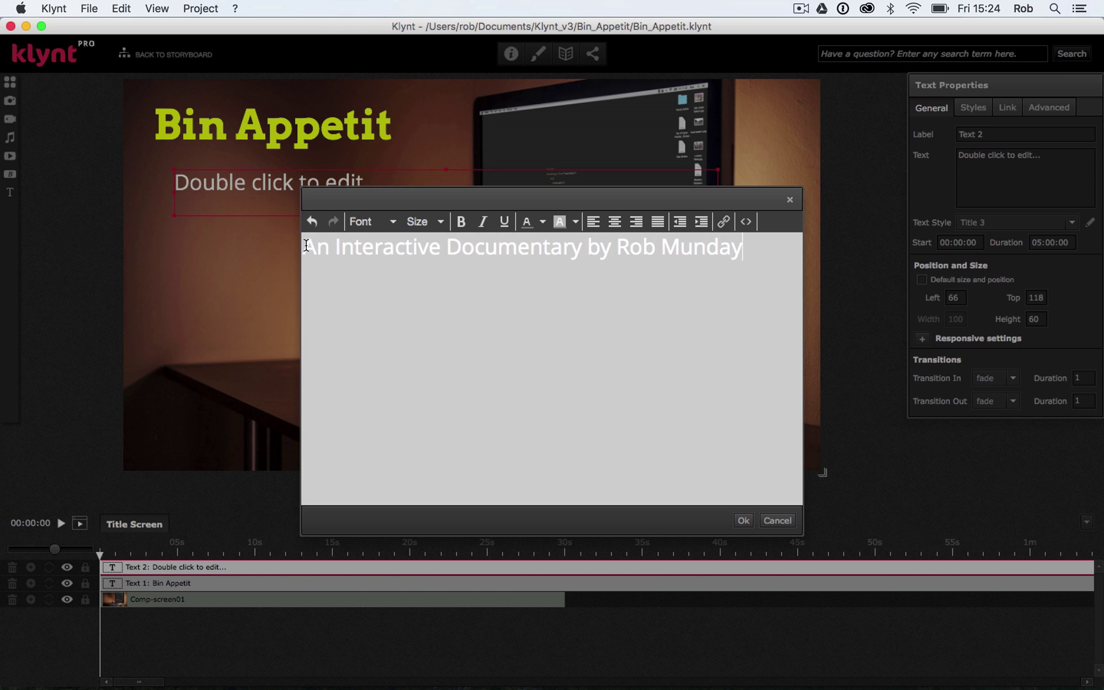
left_click(743, 520)
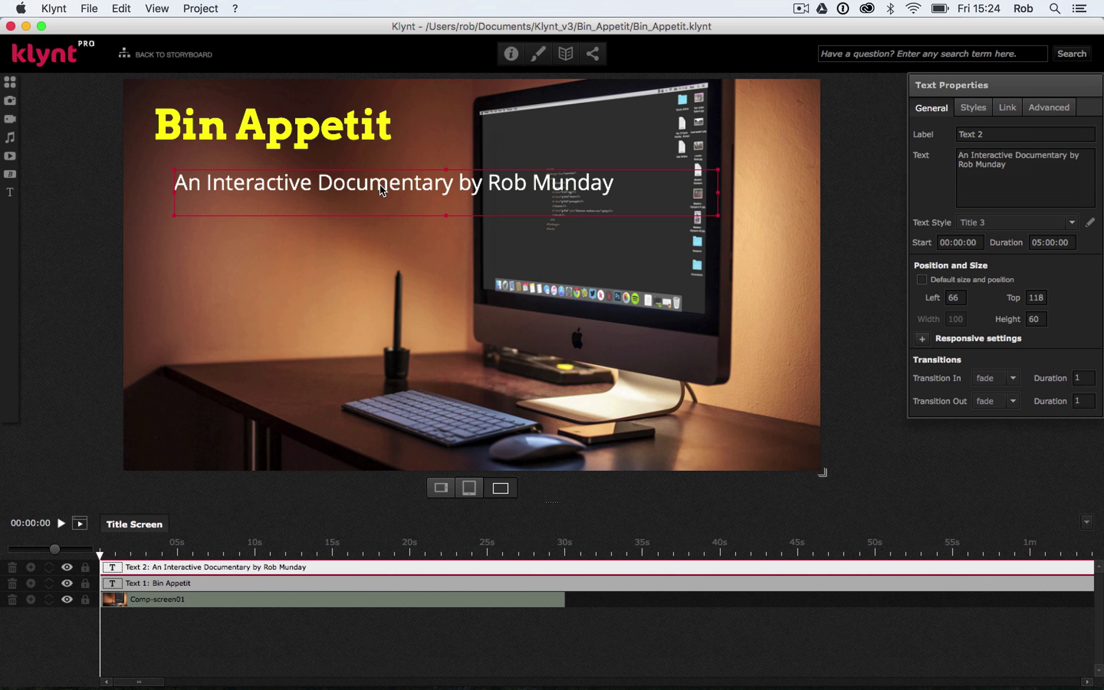
Step: Move the tagline up under Bin Appetit and restyle it as 18px Open Sans Semibold
left_click_drag(380, 185, 362, 164)
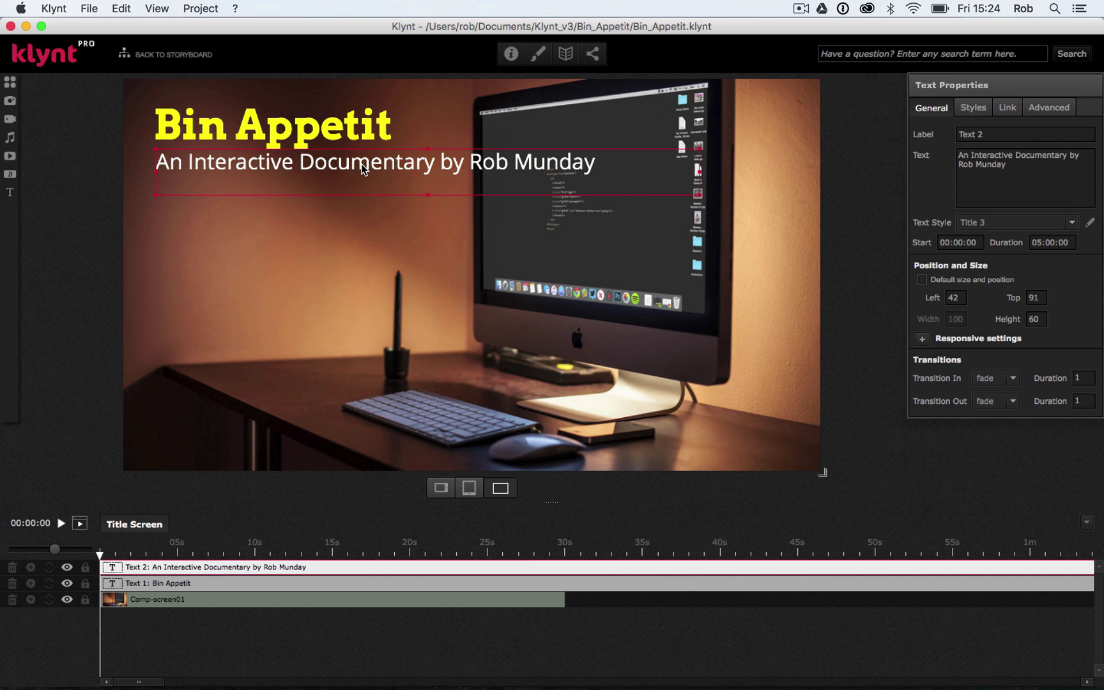
double_click(362, 164)
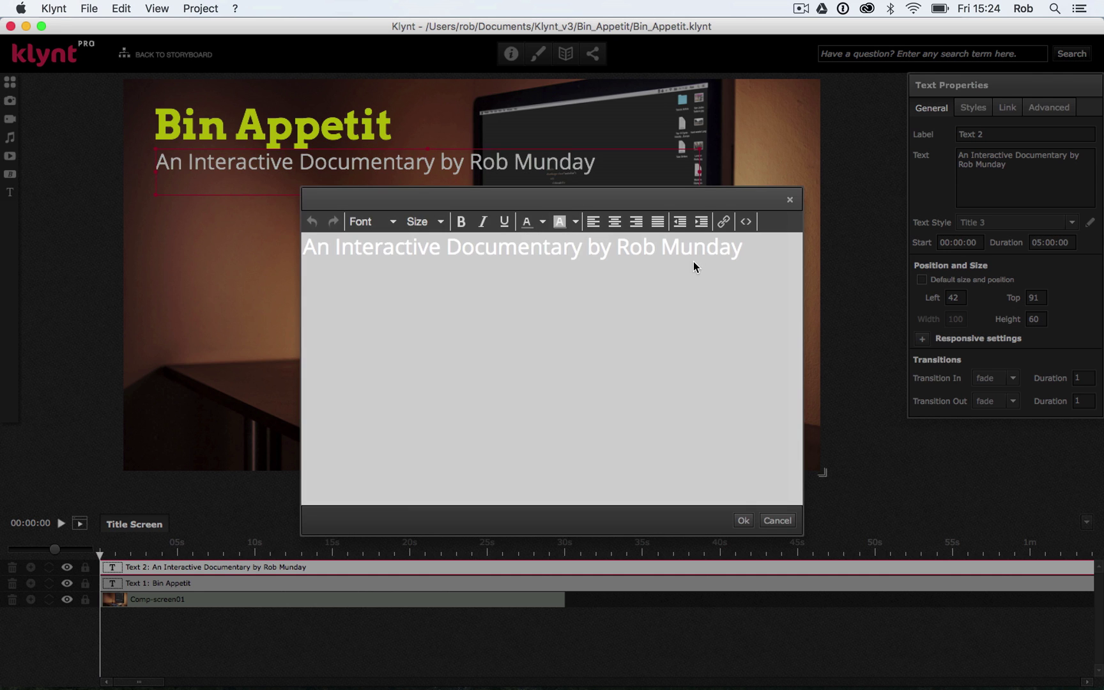
left_click_drag(744, 253, 375, 231)
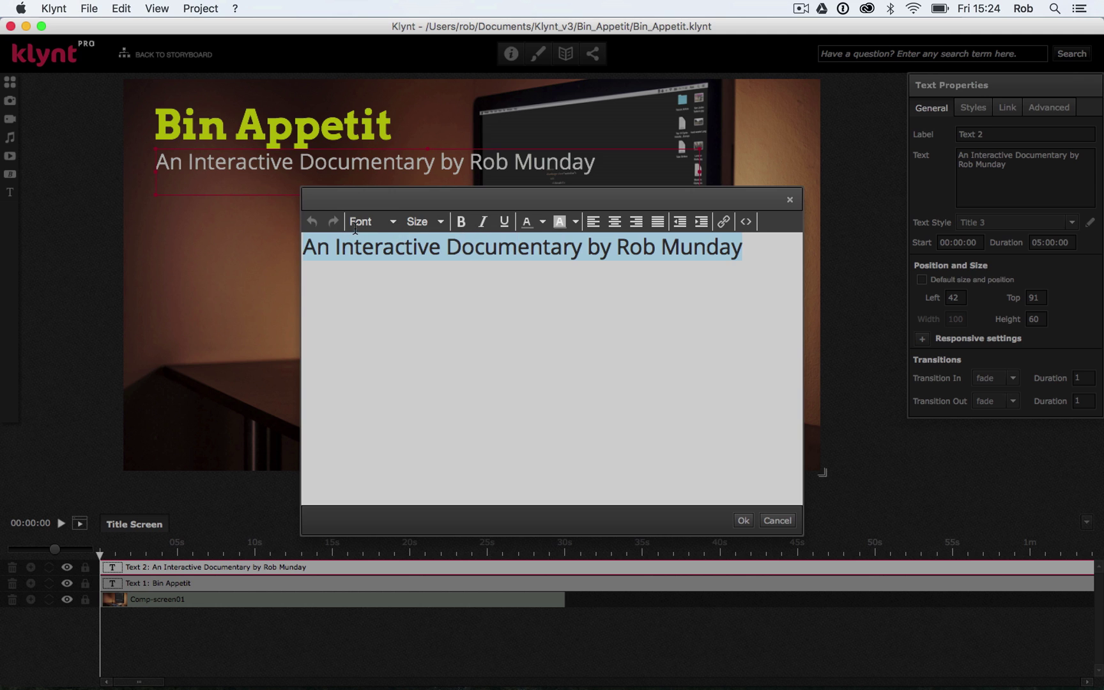
left_click(440, 222)
scroll(422, 336, "down", 3)
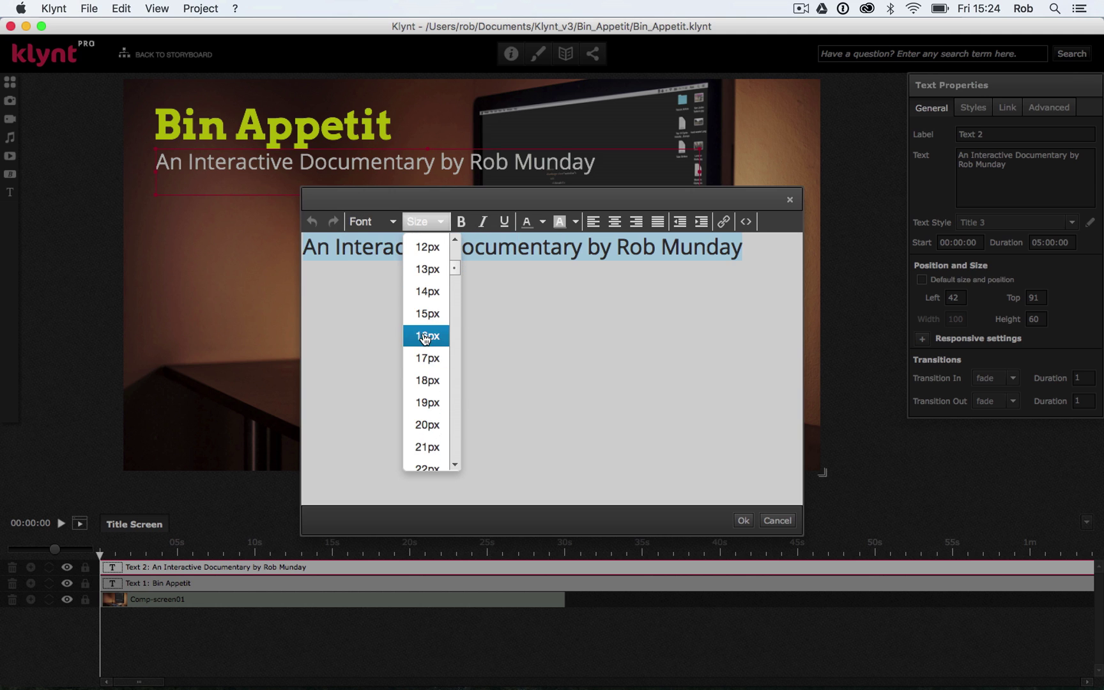
left_click(424, 381)
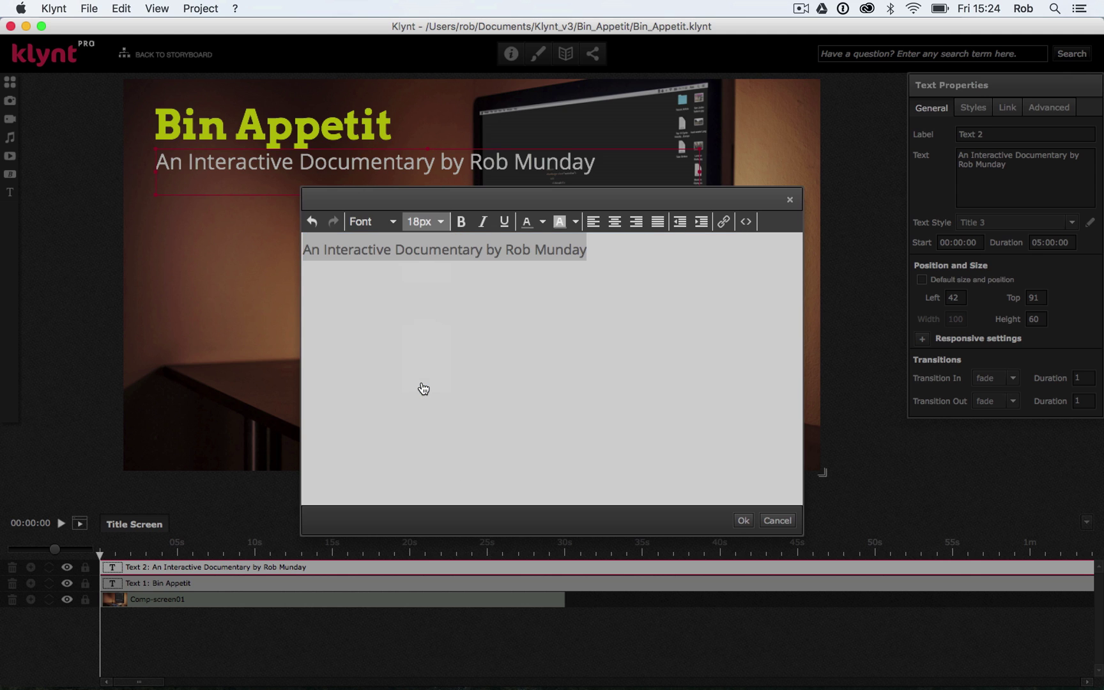
left_click(374, 222)
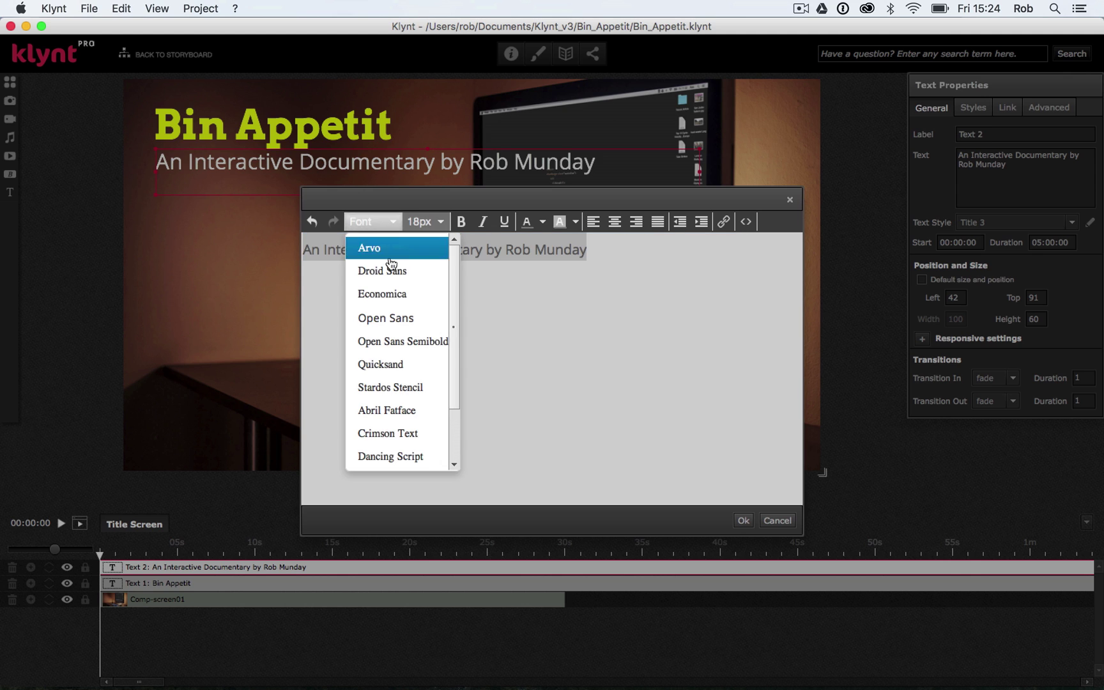
left_click(392, 341)
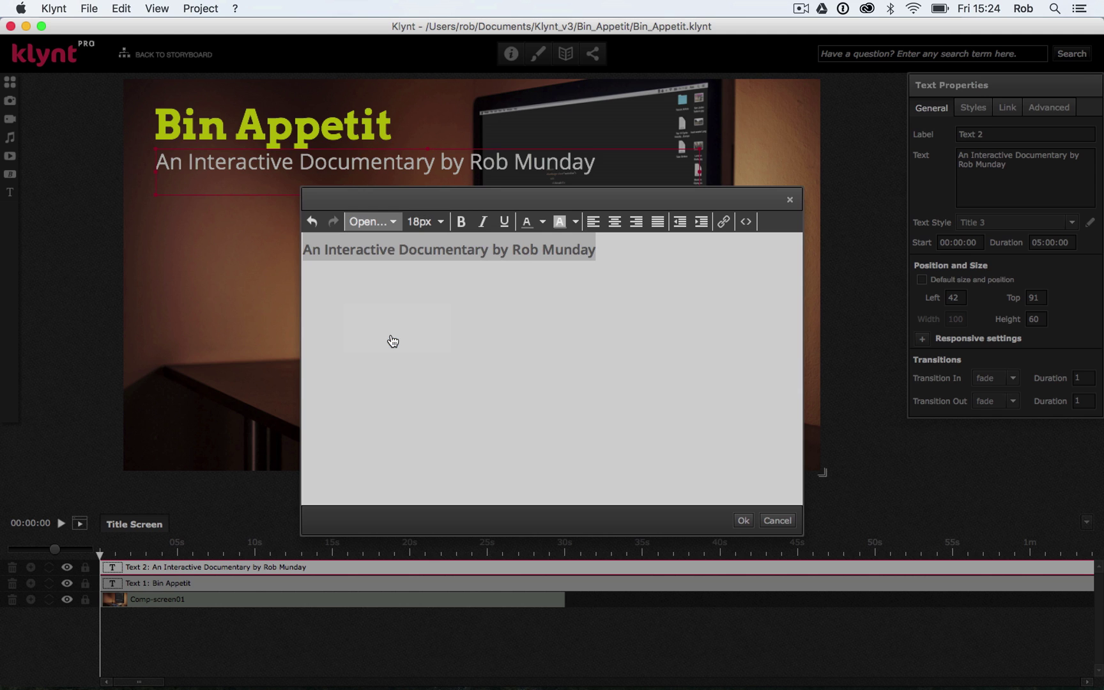
left_click(742, 522)
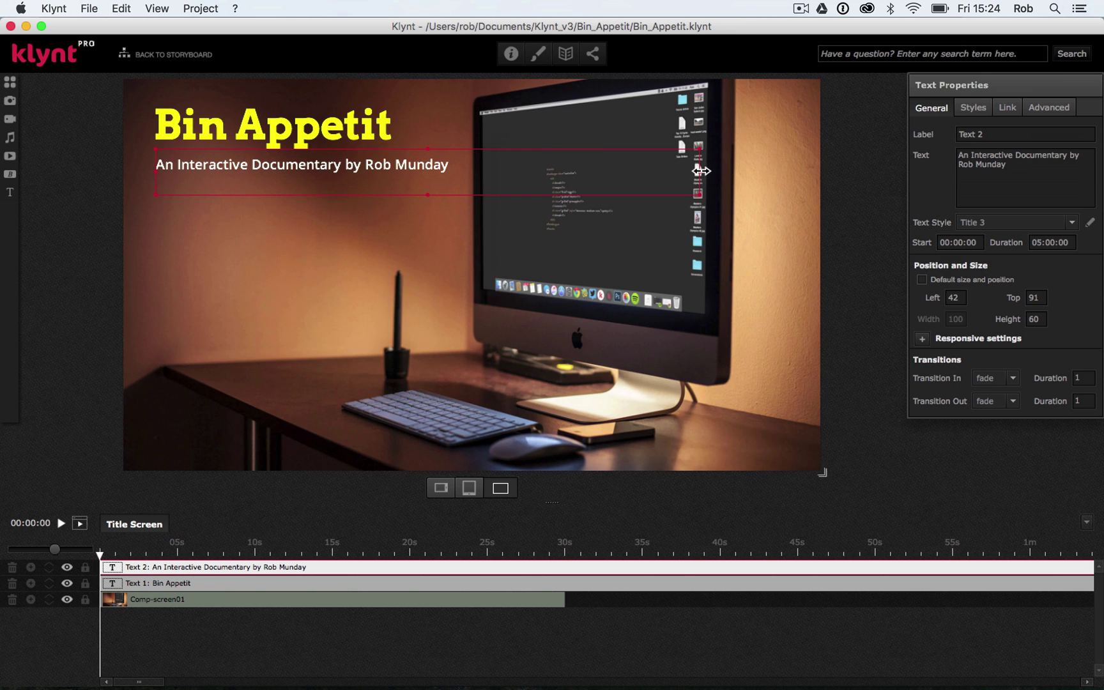
Step: Narrow the tagline box to fit its text and nudge it up closer to the title
left_click_drag(699, 170, 472, 143)
left_click(330, 208)
left_click(314, 169)
left_click_drag(314, 168, 314, 164)
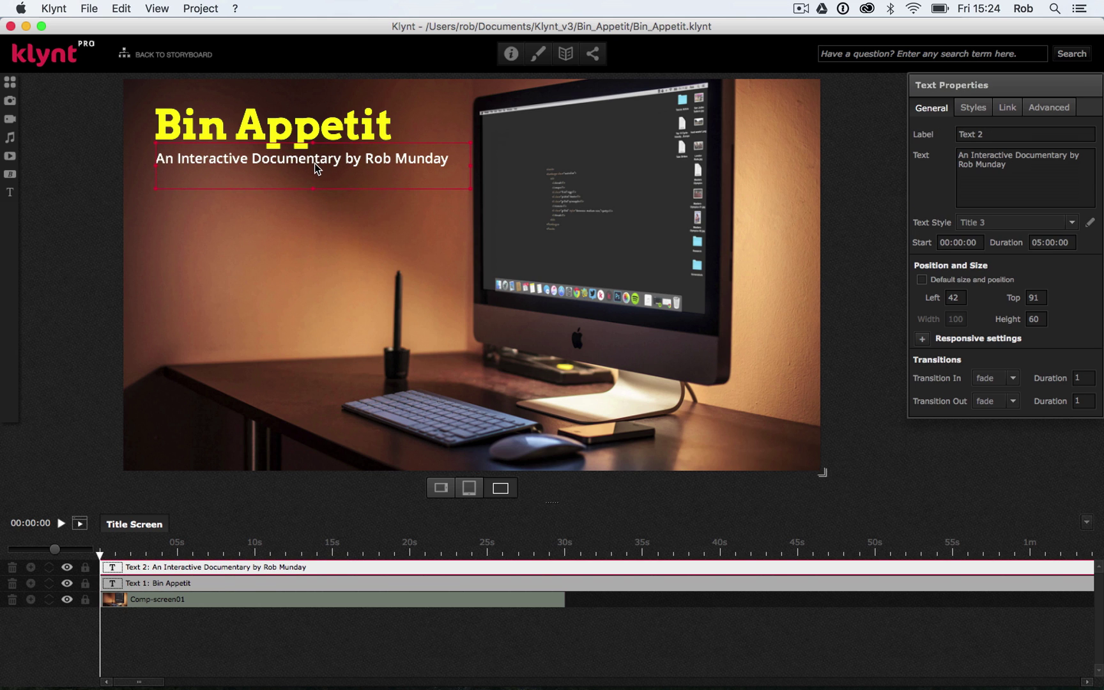
left_click(325, 239)
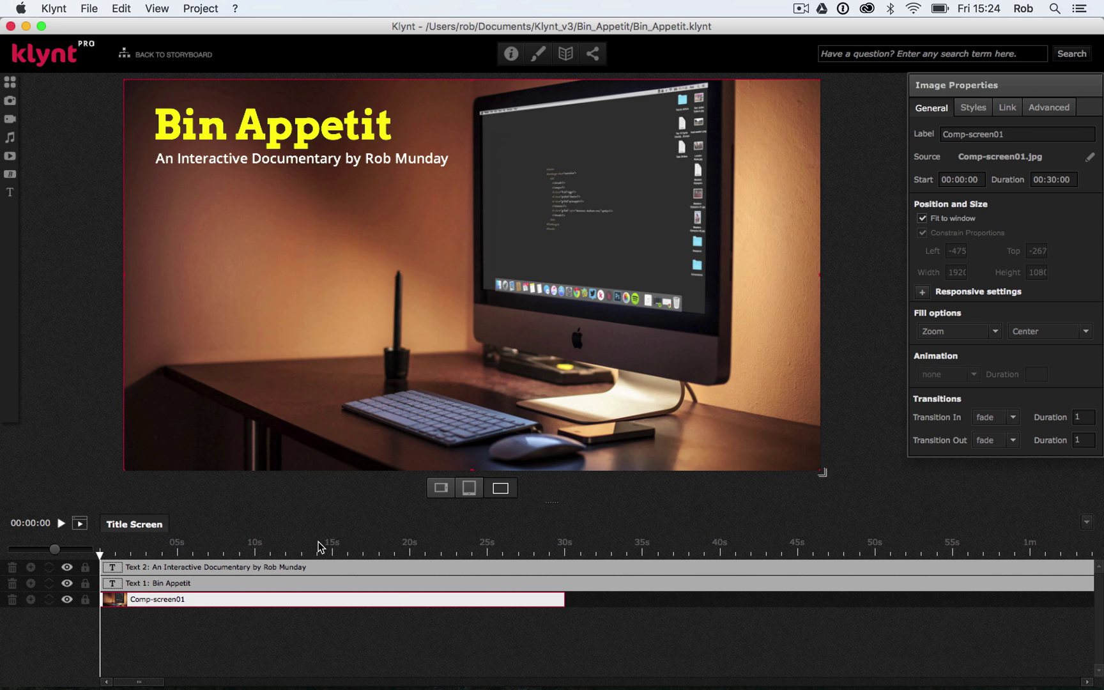
Step: Check the tagline and Bin Appetit tracks on the timeline, leaving the background image selected
left_click(307, 568)
left_click(268, 581)
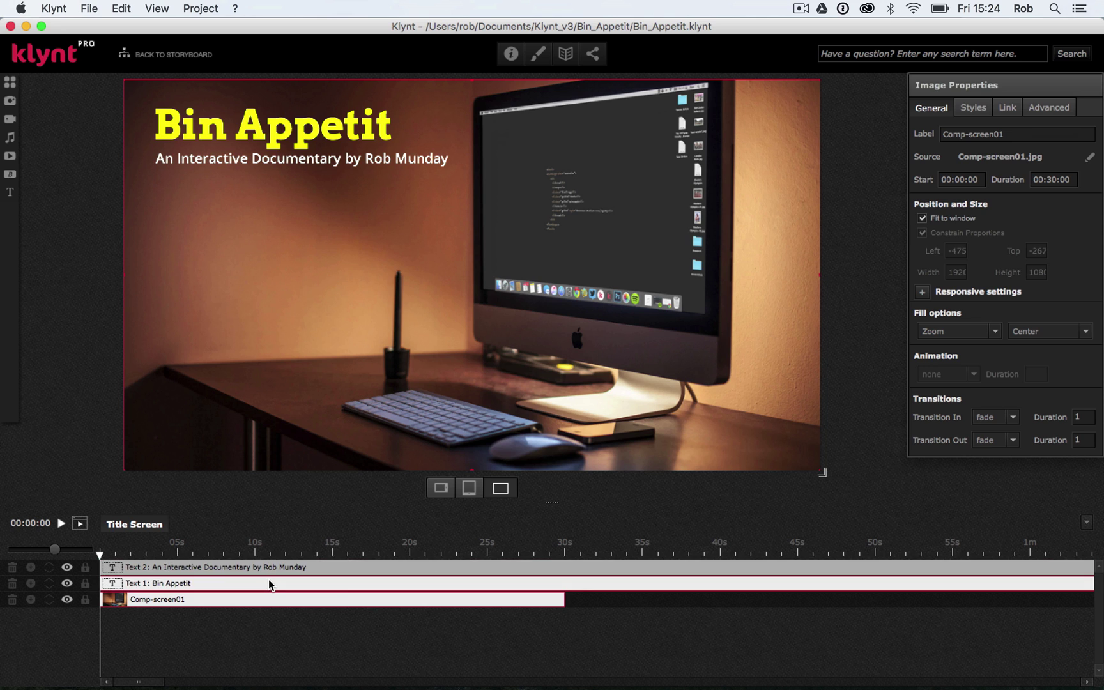
left_click(169, 570)
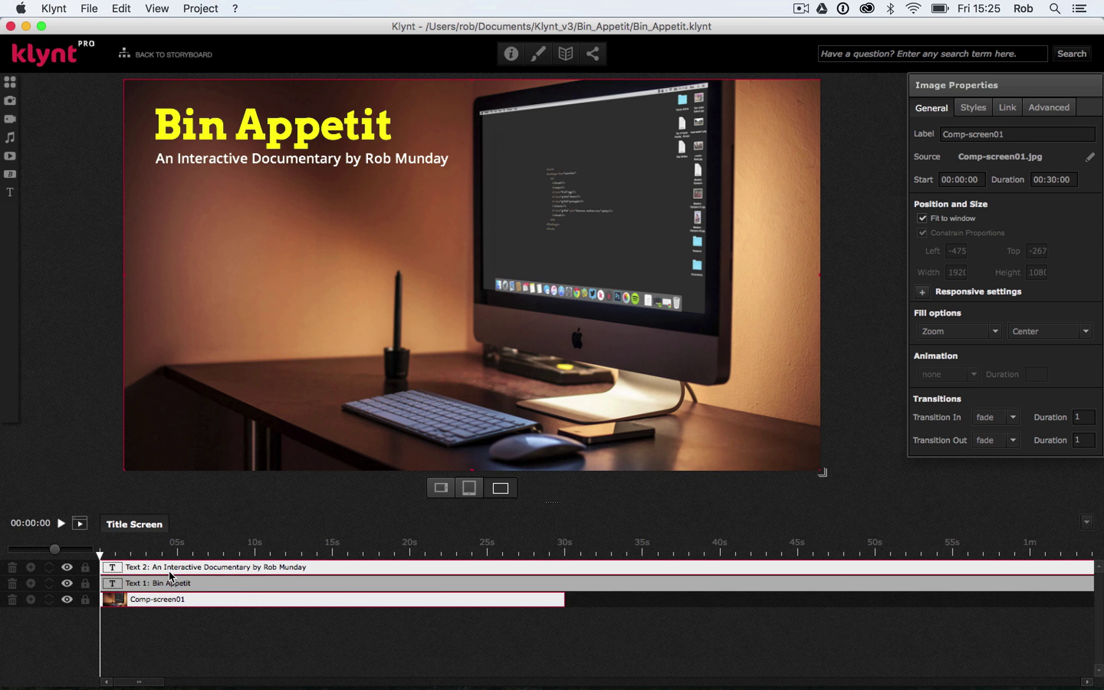
left_click(264, 569)
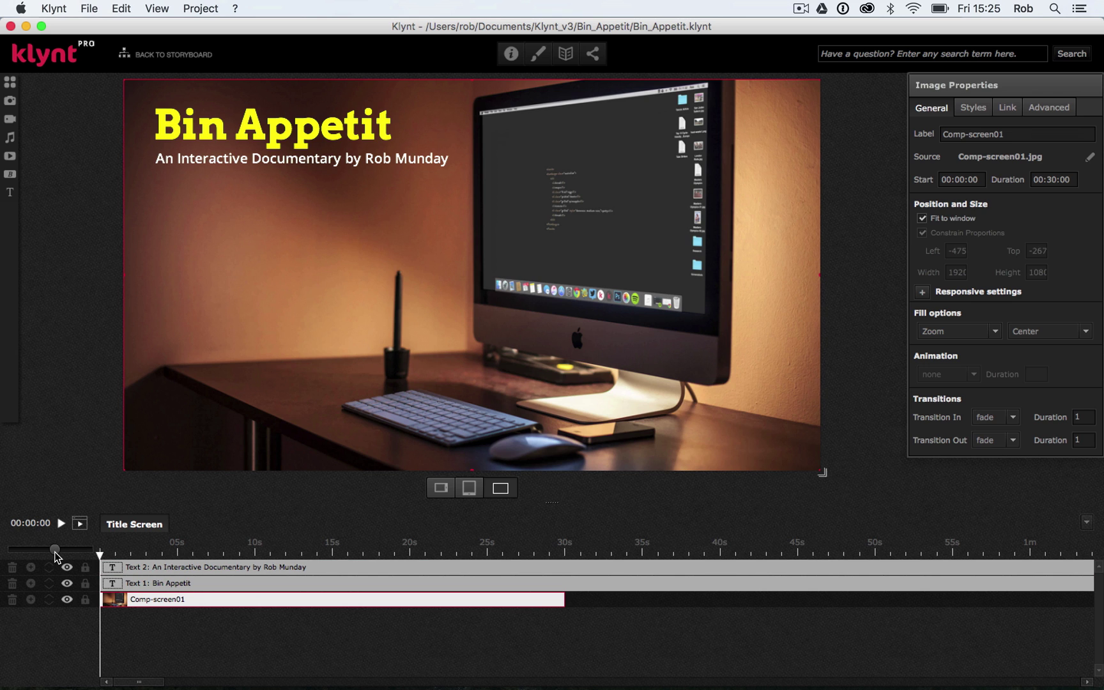
Step: Set the Comp-screen01 background image's duration to 05:00:00 so it spans both text tracks
left_click_drag(55, 550, 36, 553)
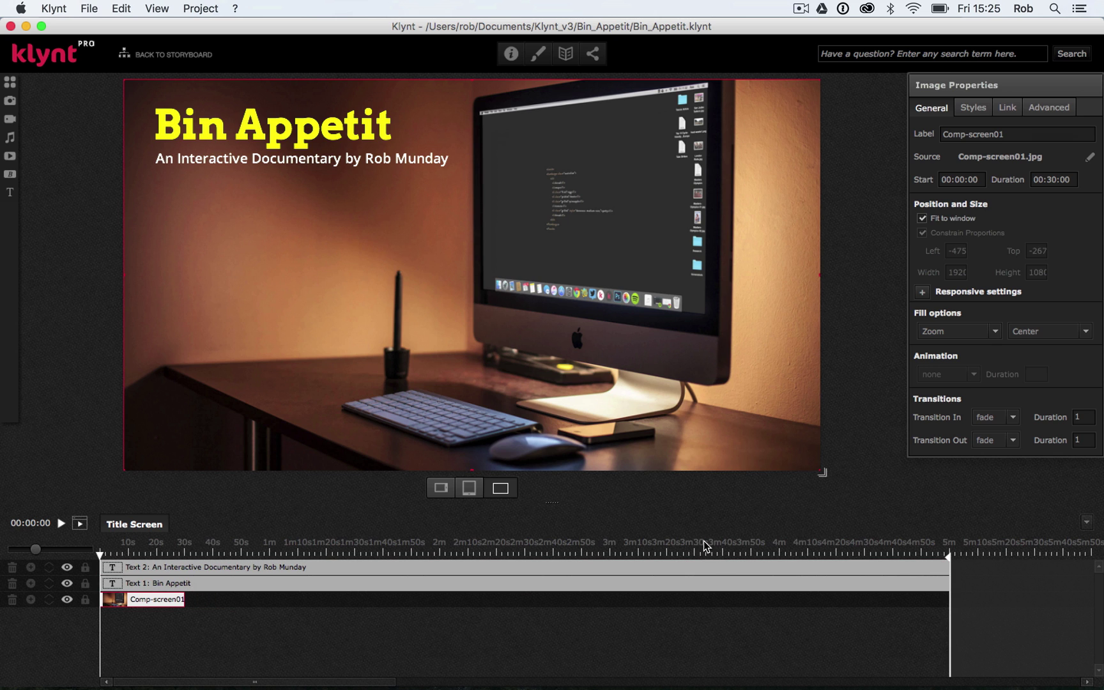
left_click(161, 566)
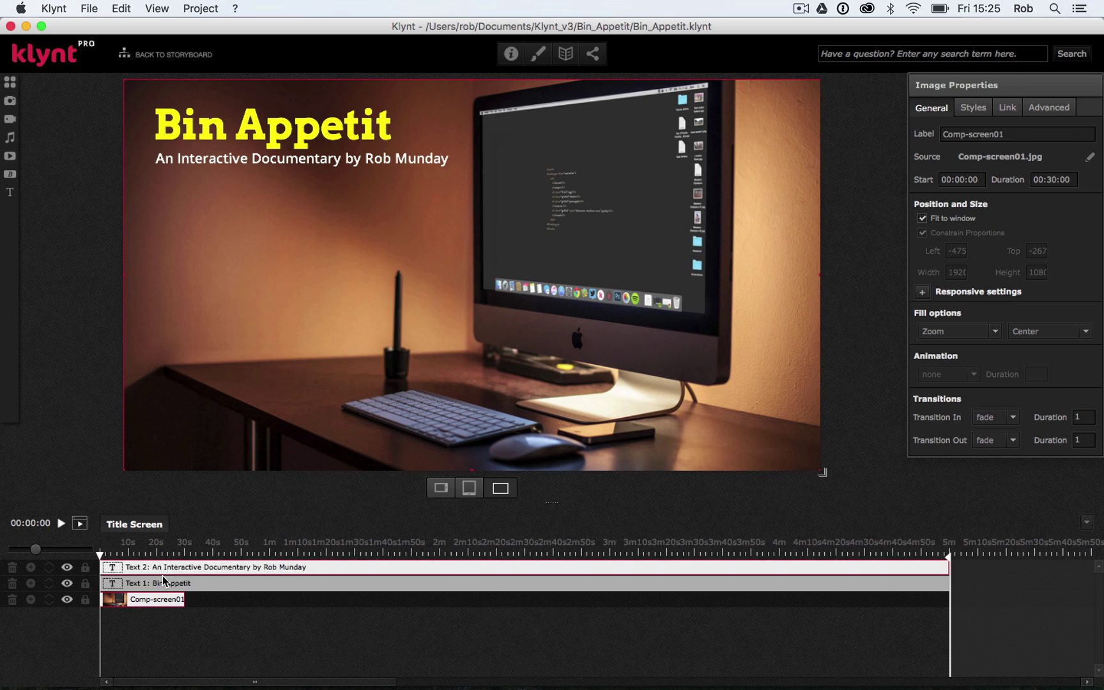
left_click(160, 584)
left_click(153, 603)
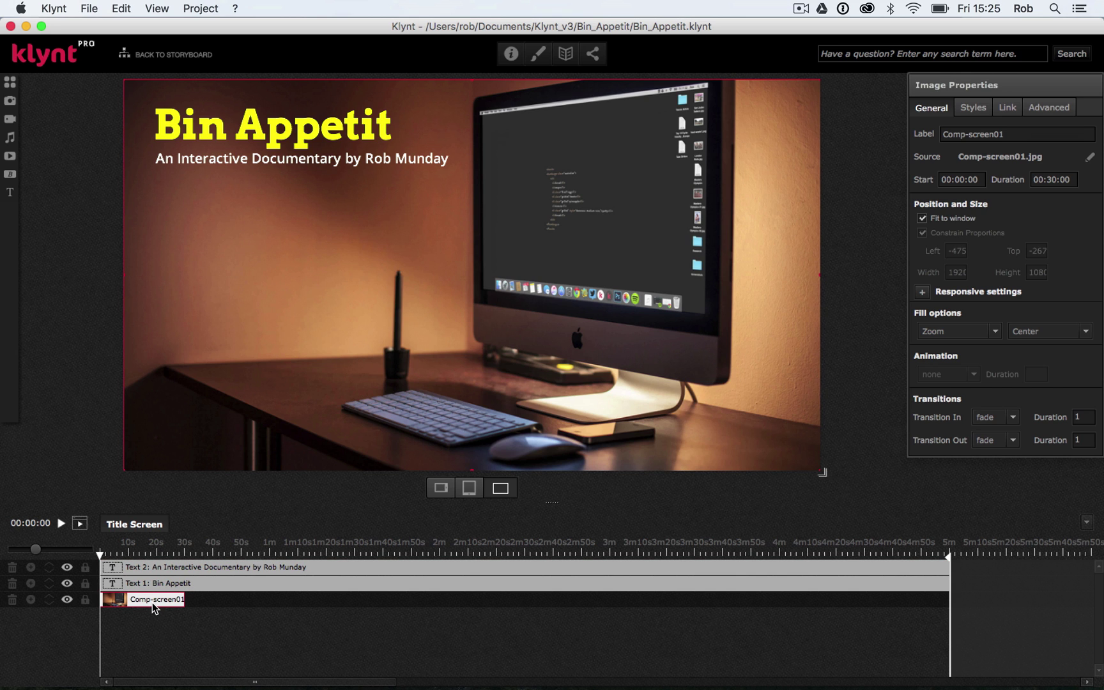
left_click(152, 603)
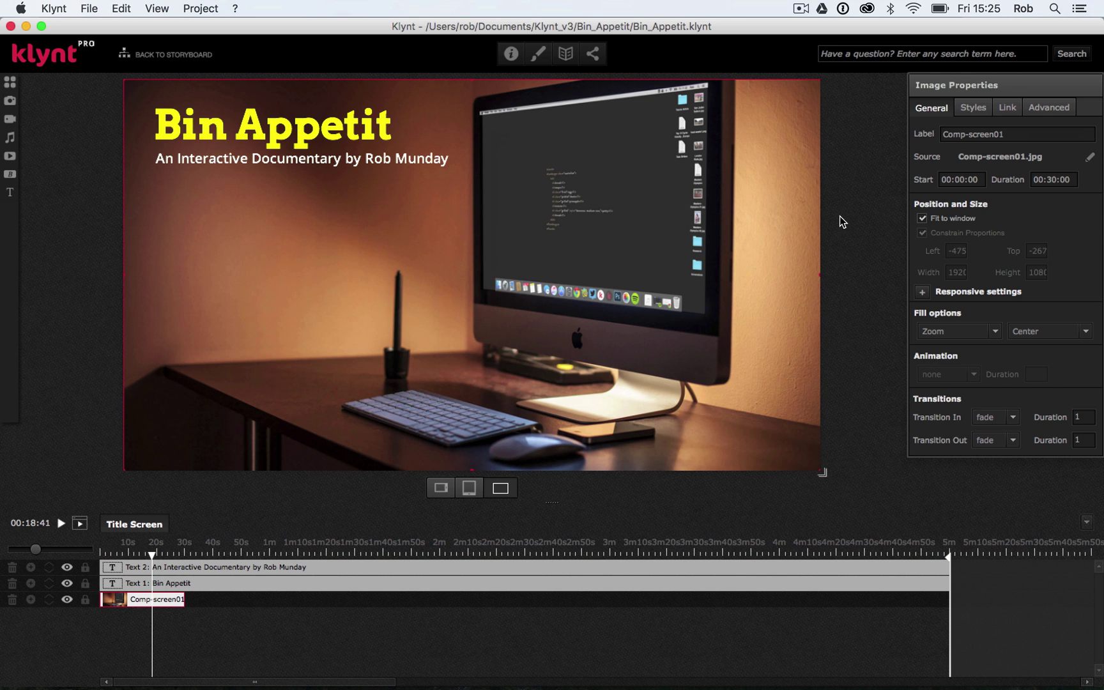
left_click(1038, 179)
left_click_drag(1038, 180, 1042, 179)
type("5:")
left_click_drag(1047, 179, 1050, 179)
type("0")
key("Return")
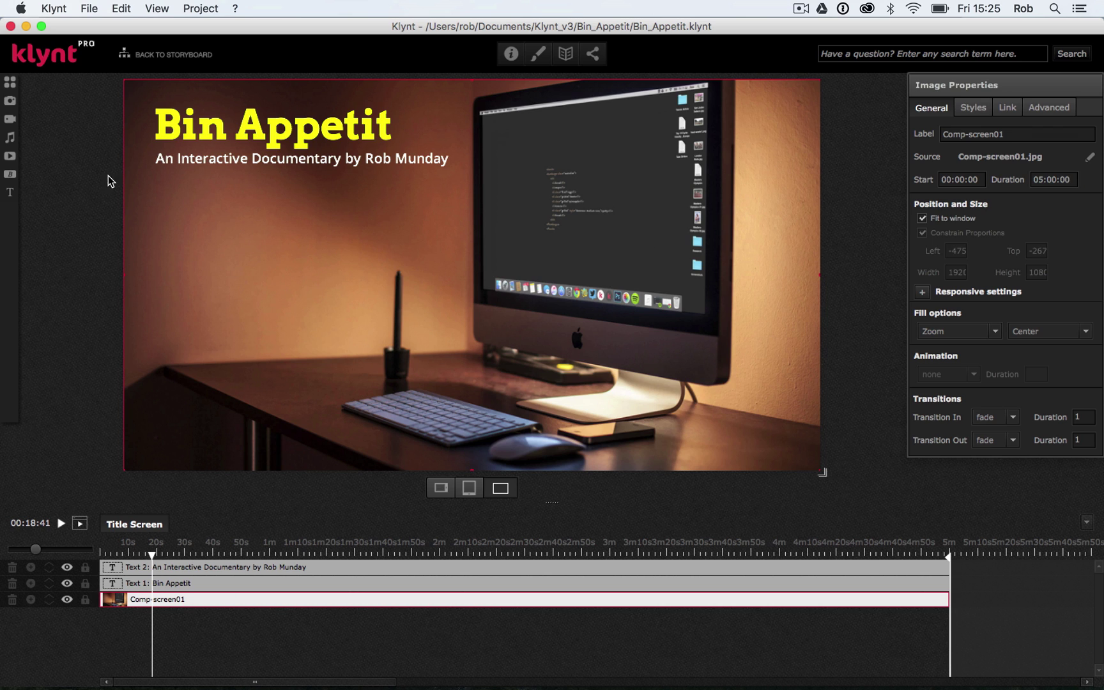
Step: Save the project, then use Run Project to play the Title Screen in Chrome
left_click(90, 9)
left_click(96, 28)
left_click(88, 9)
mouse_move(142, 199)
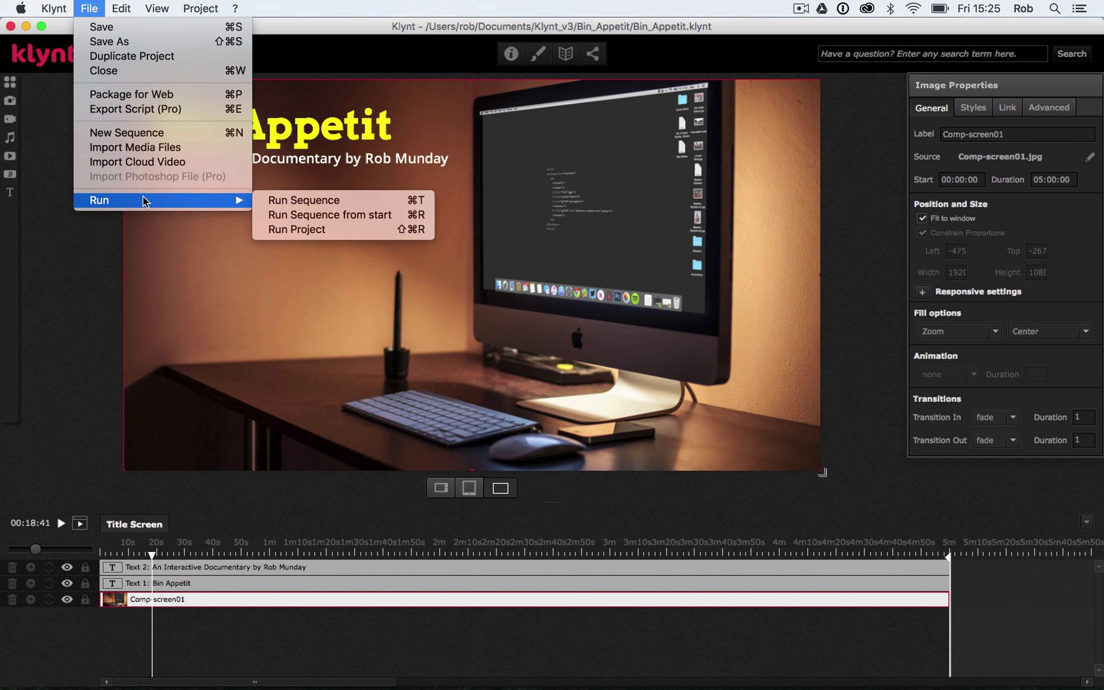
left_click(284, 229)
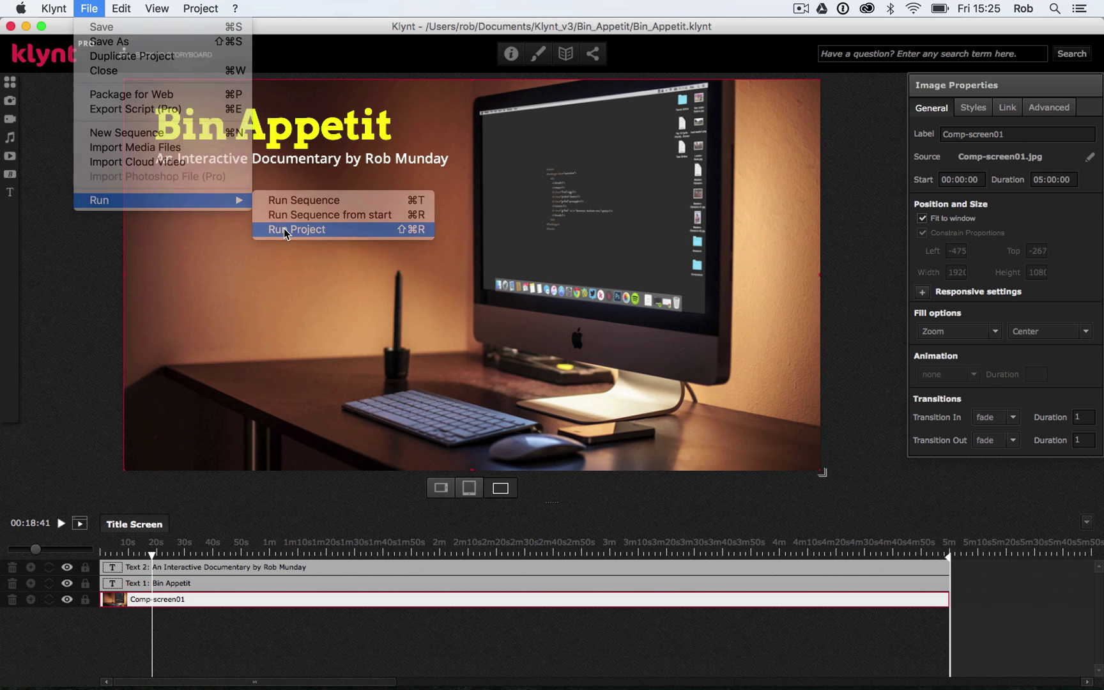